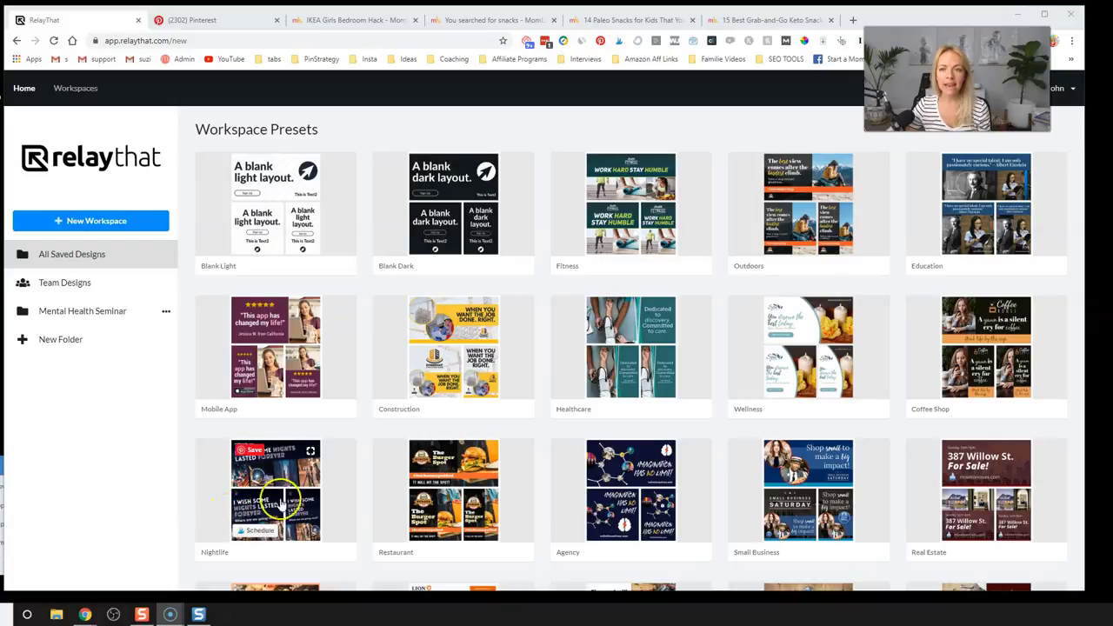
- Start a new workspace from the Blank Light preset and bring up Magic Import
mouse_move(495, 454)
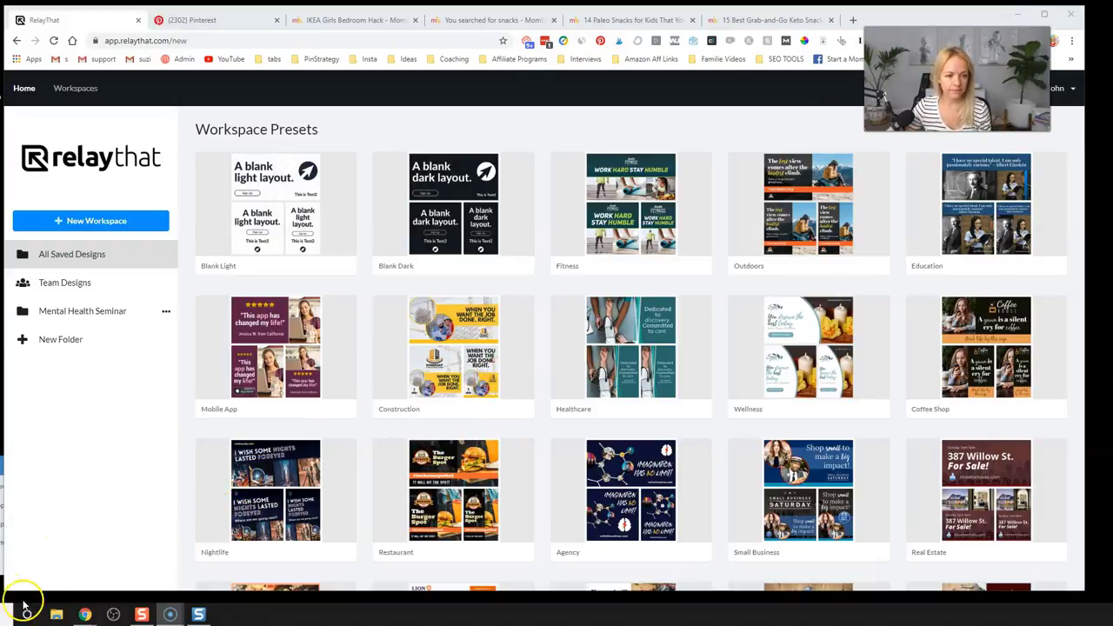
click(317, 214)
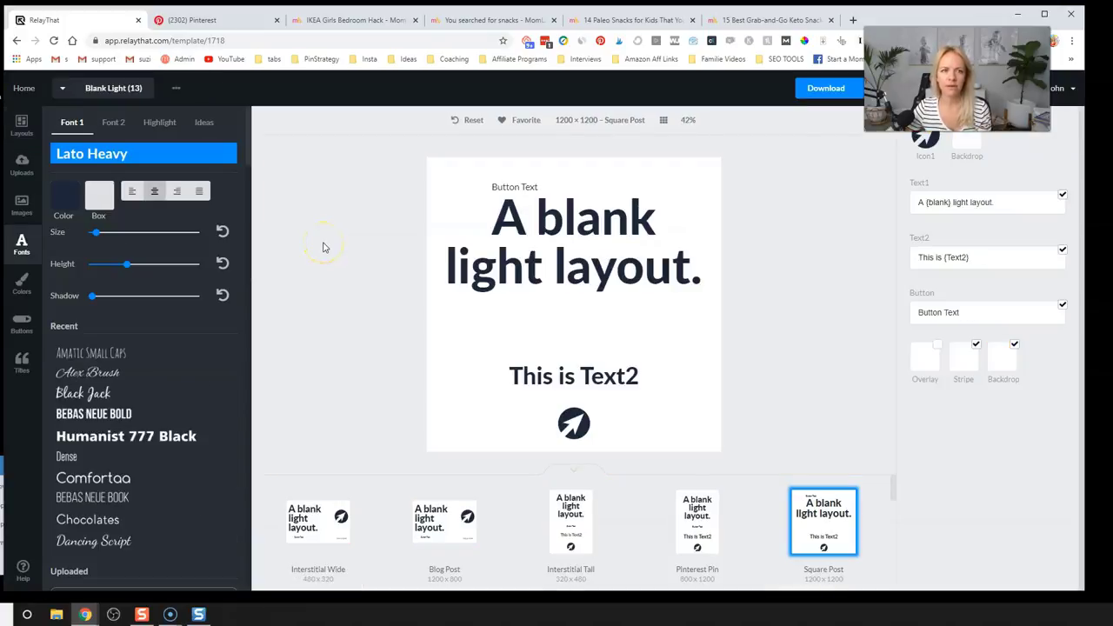
click(177, 90)
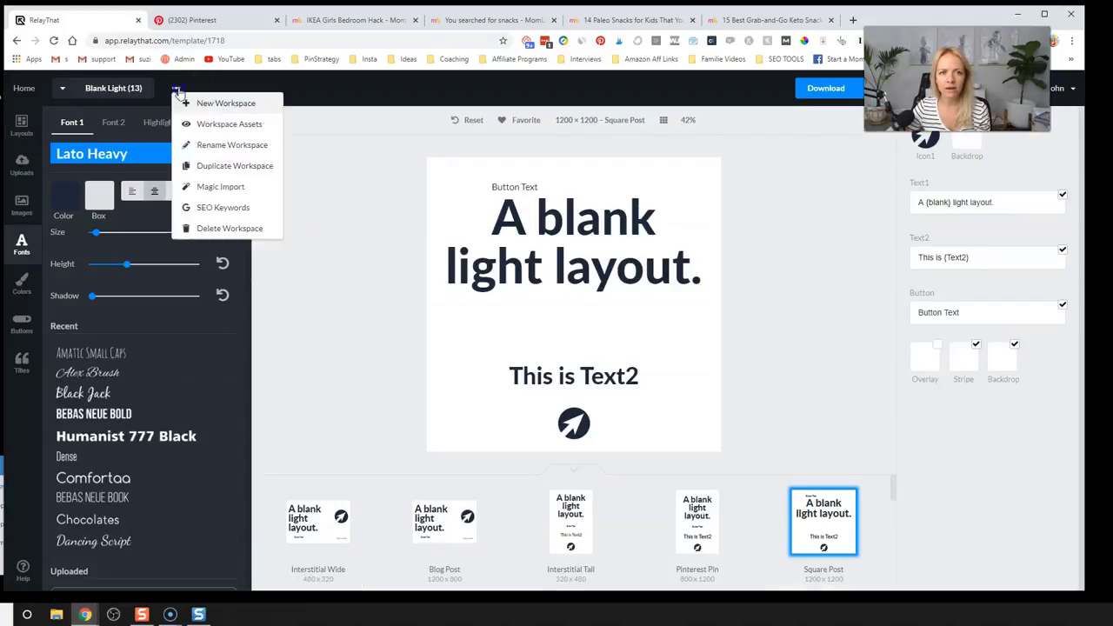
click(234, 188)
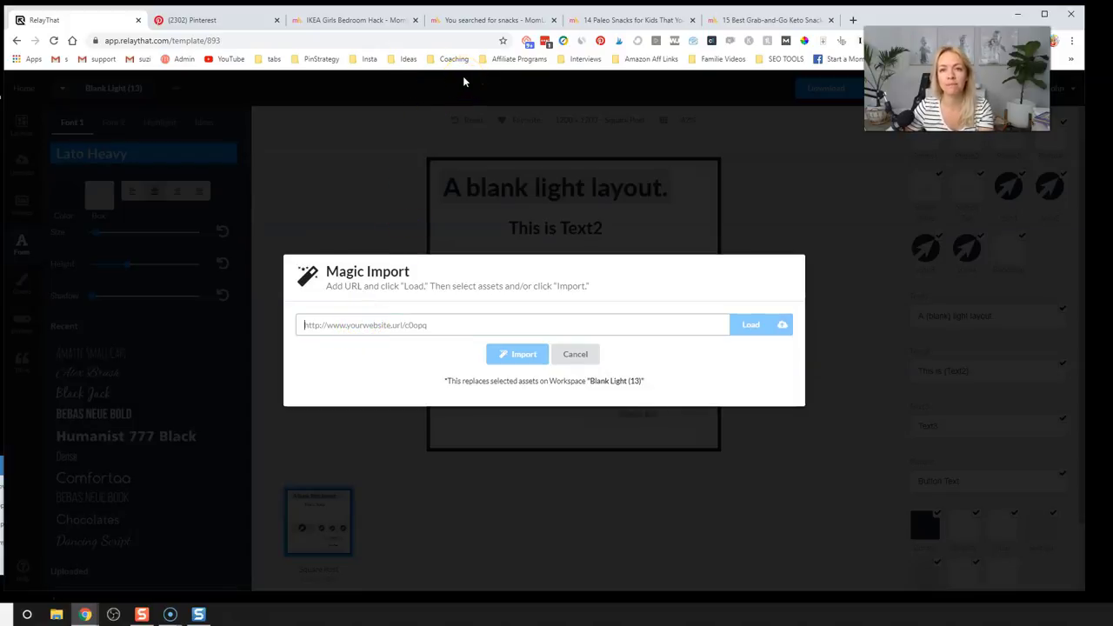
- Copy the paleo-snacks-for-kids article URL and paste it into Magic Import's web address field
click(596, 20)
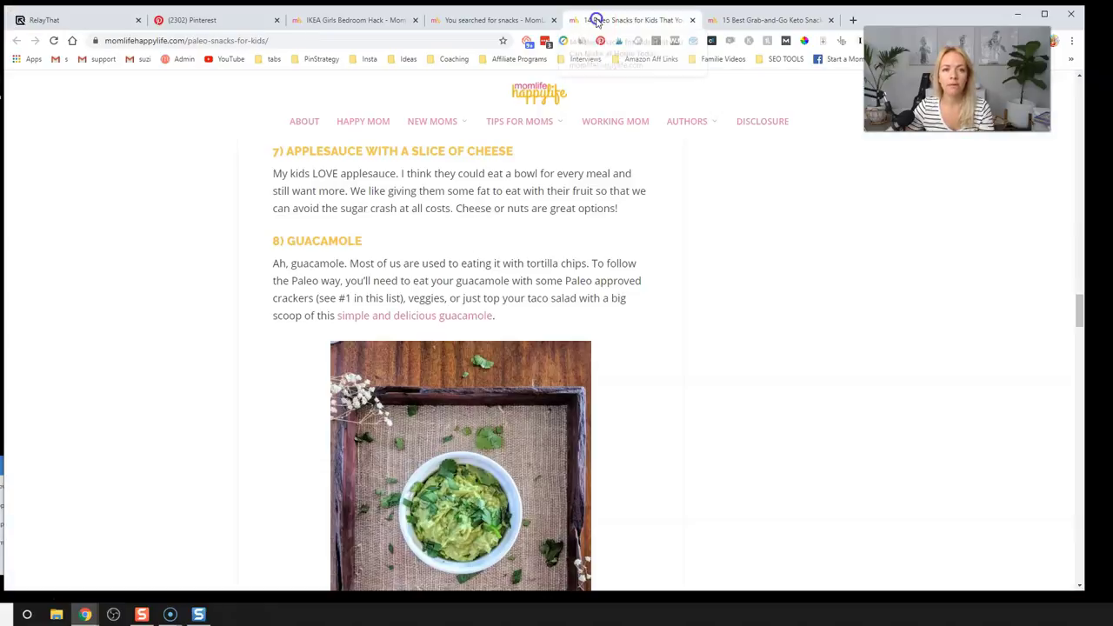
click(440, 40)
key(ctrl+c)
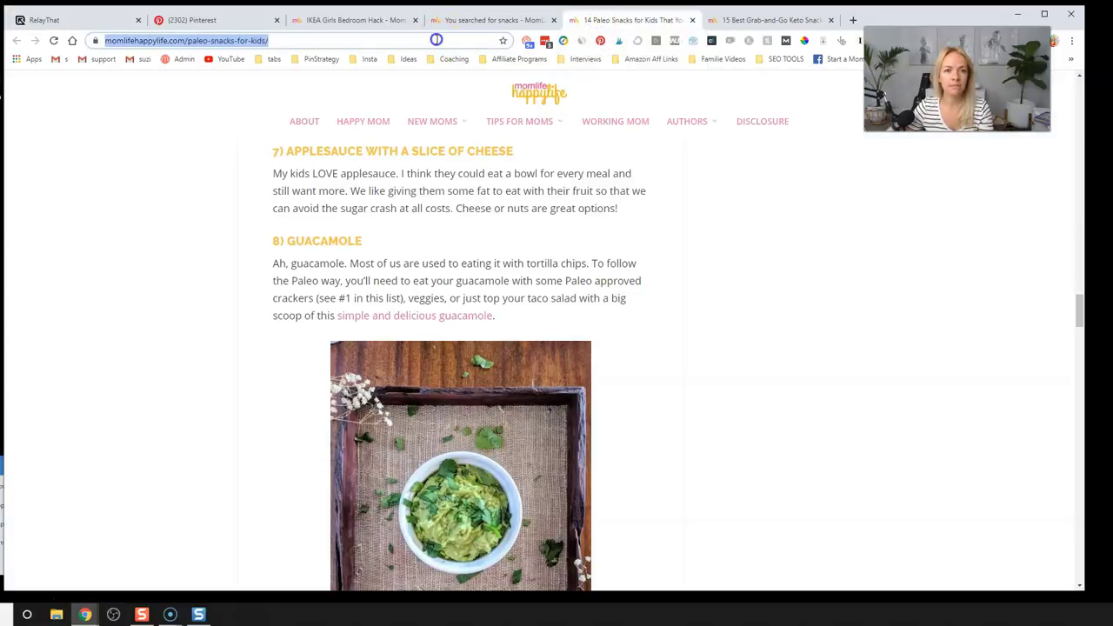
click(85, 26)
click(455, 323)
key(ctrl+v)
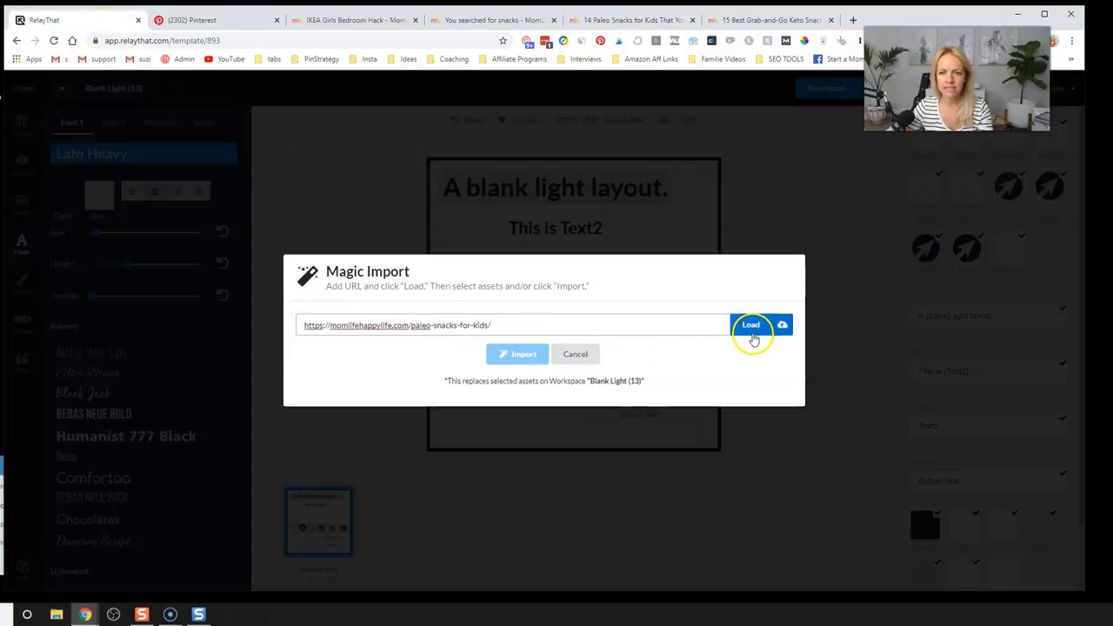
- Load the article's assets and set Color2 to pink
click(752, 329)
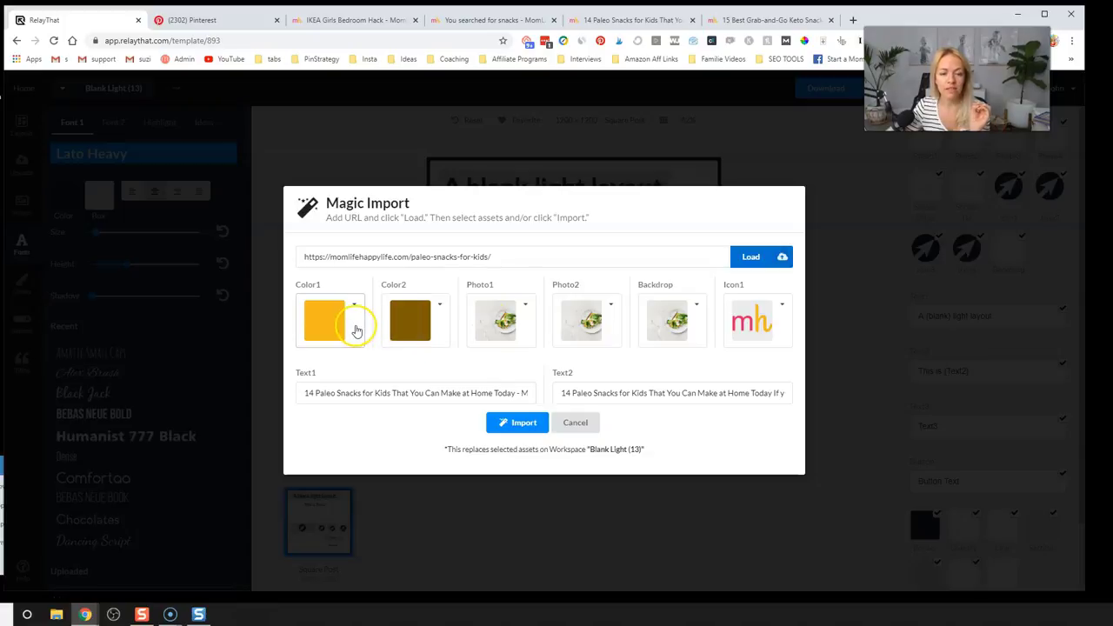
click(392, 329)
scroll(430, 377, down, 4)
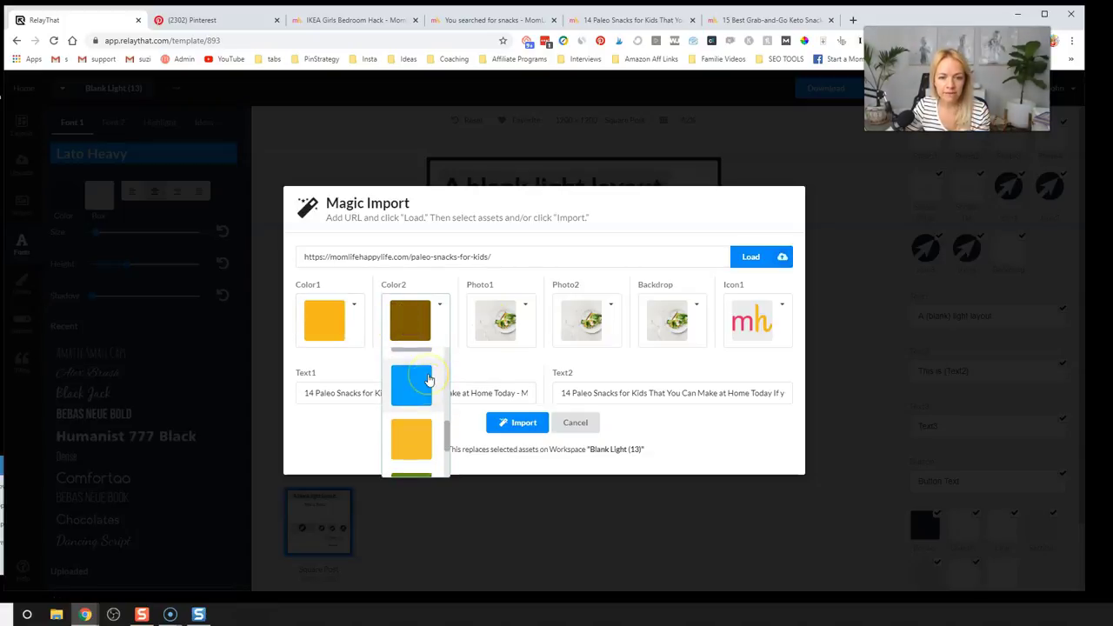
click(417, 443)
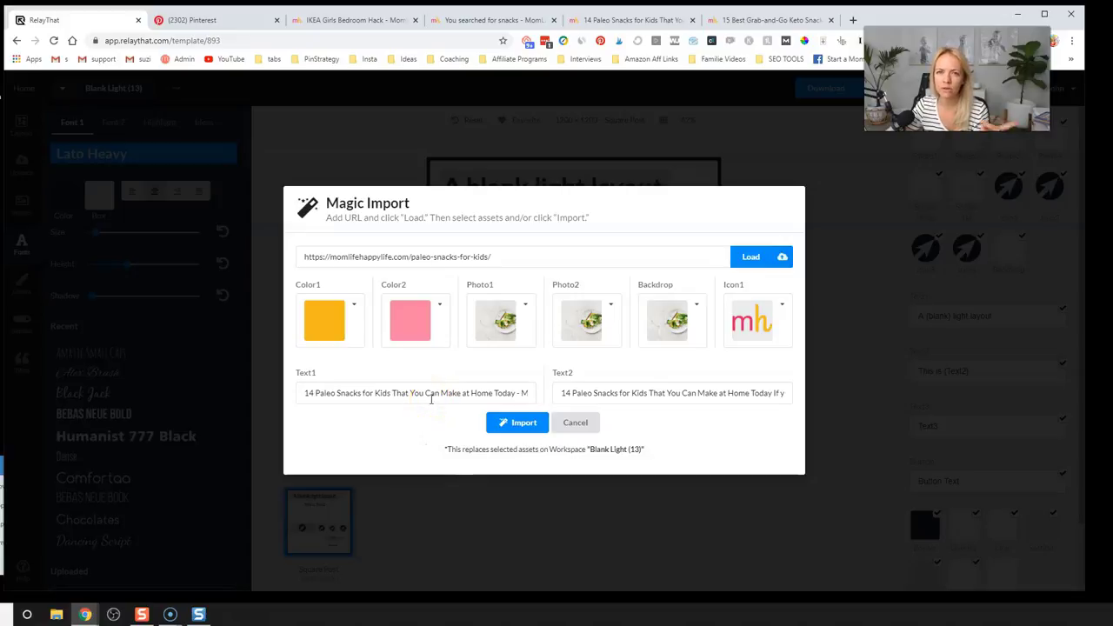
- Use the crackers photo for Photo2 and the avocado photo as the backdrop
click(511, 318)
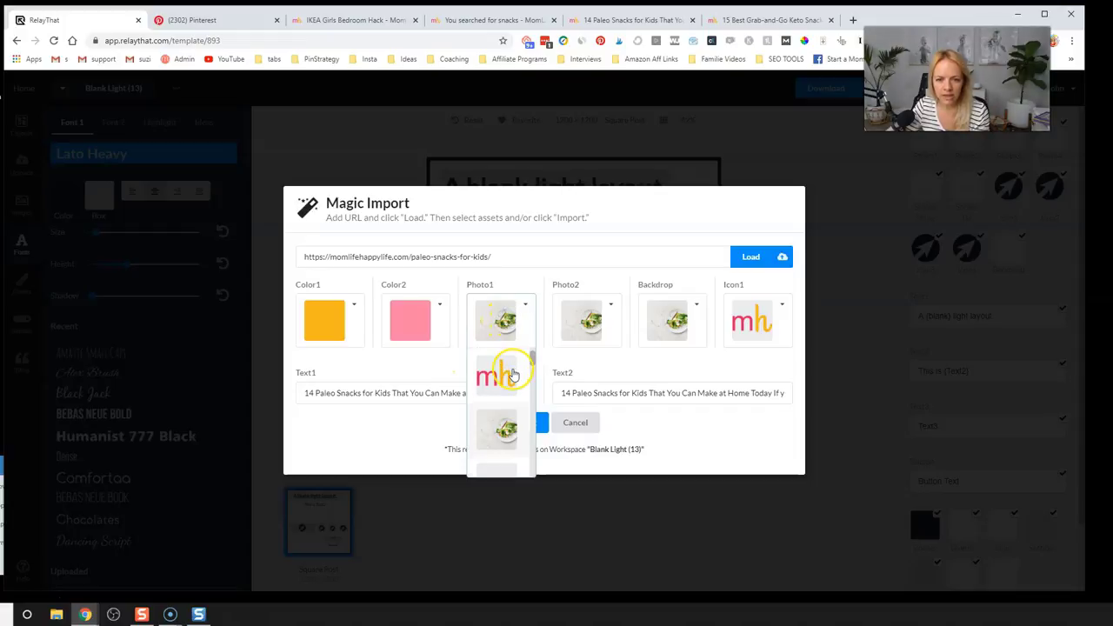
click(595, 320)
click(591, 320)
scroll(591, 374, down, 3)
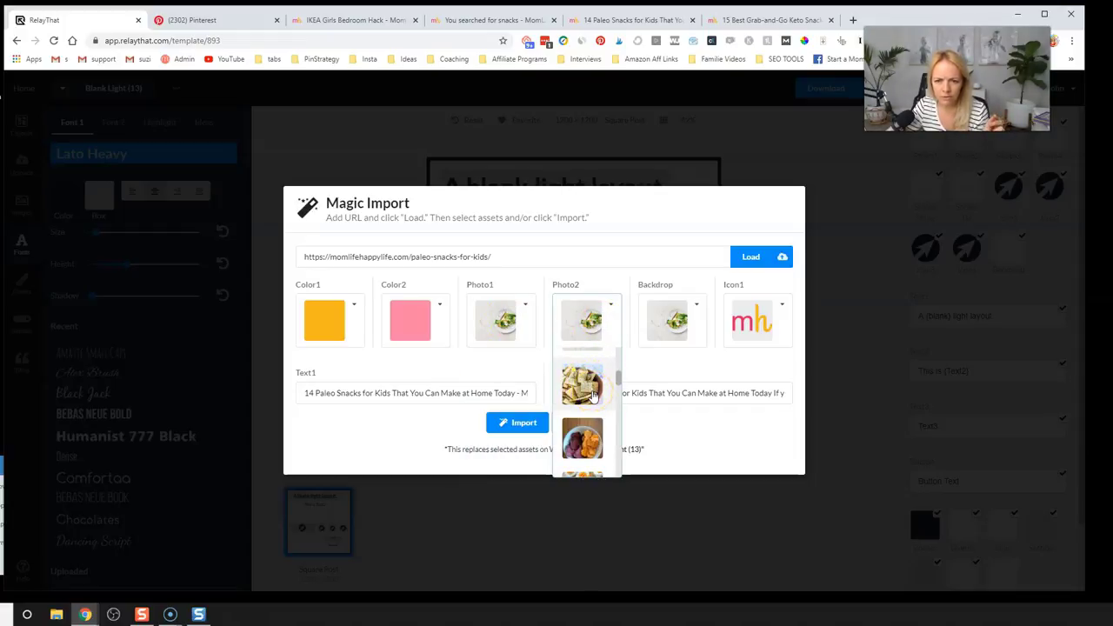
click(591, 396)
click(668, 322)
scroll(674, 387, down, 1)
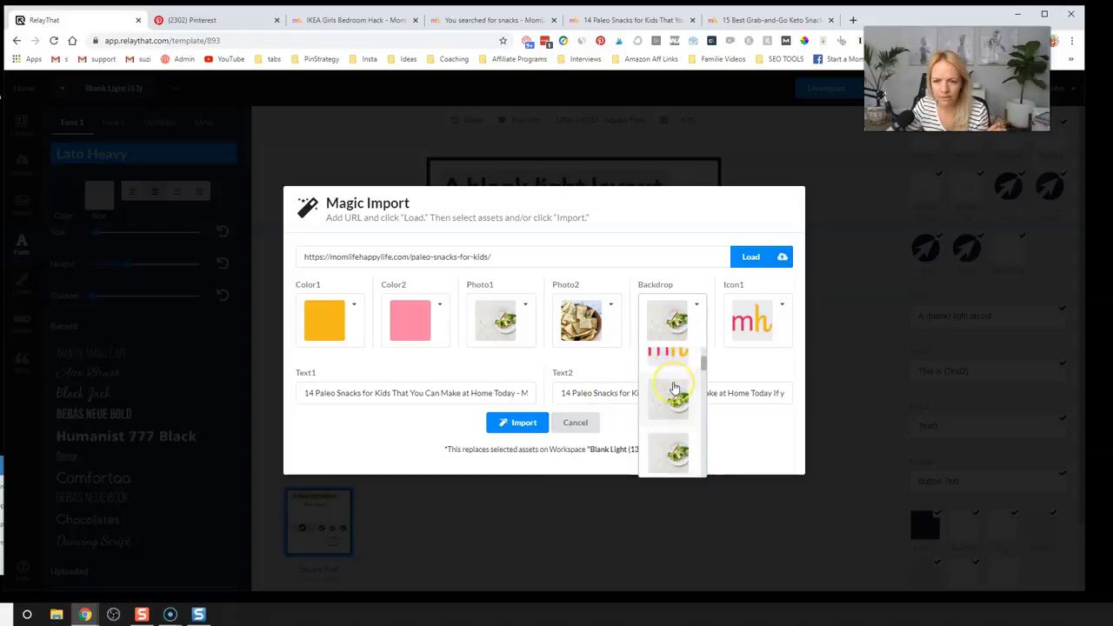
scroll(674, 387, down, 5)
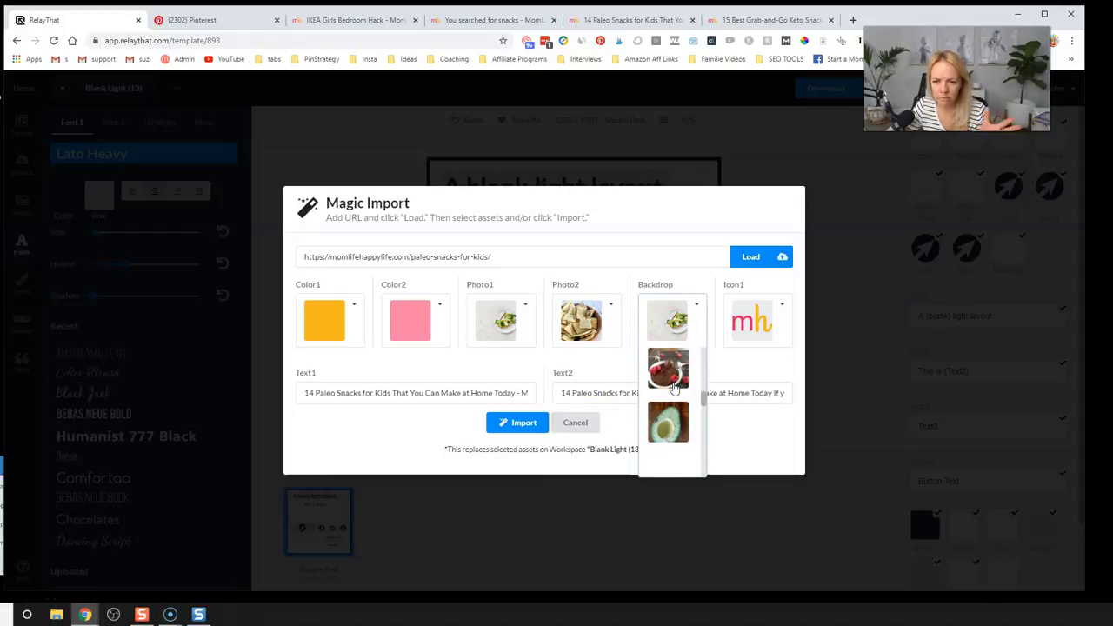
scroll(675, 388, down, 3)
scroll(679, 400, up, 2)
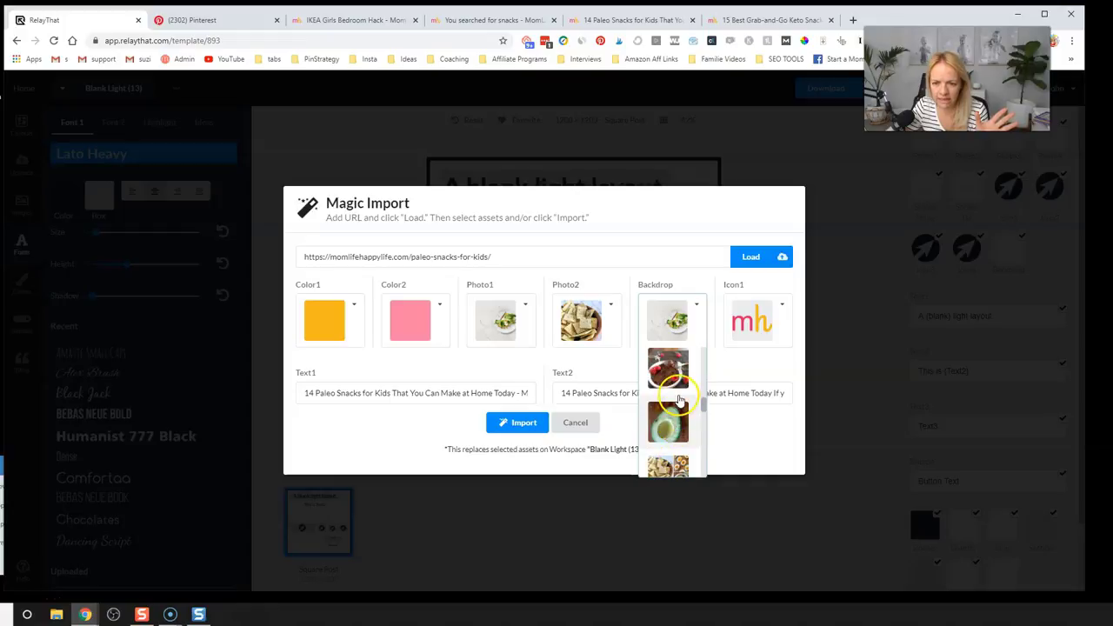
click(676, 422)
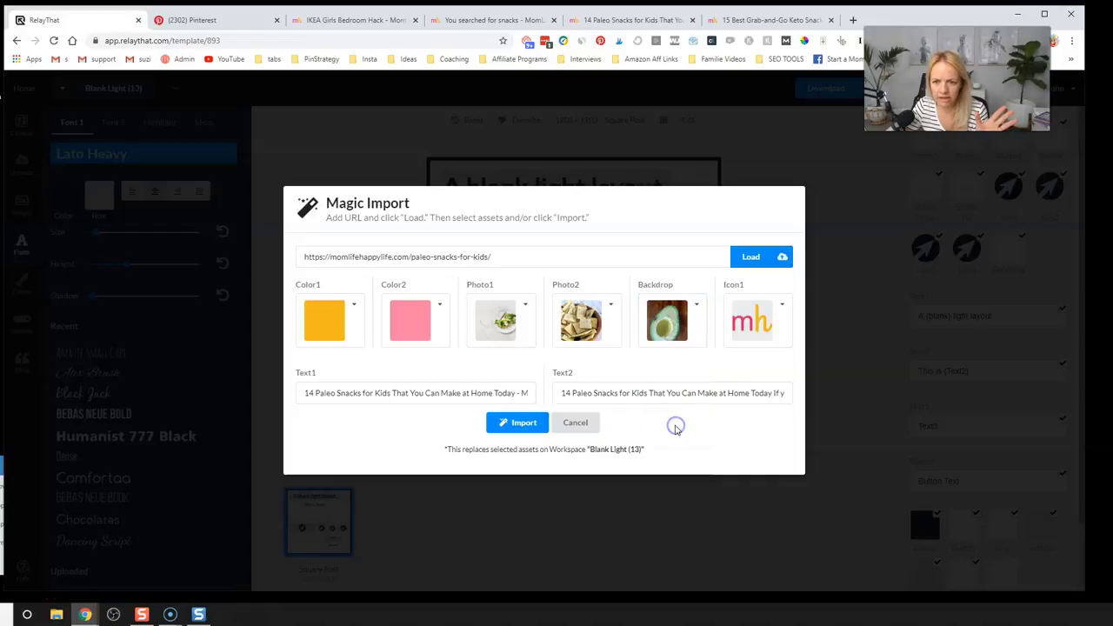
- Trim the site name from Text1, set Text2 to 'MomLifeHappyLife', and import
click(368, 396)
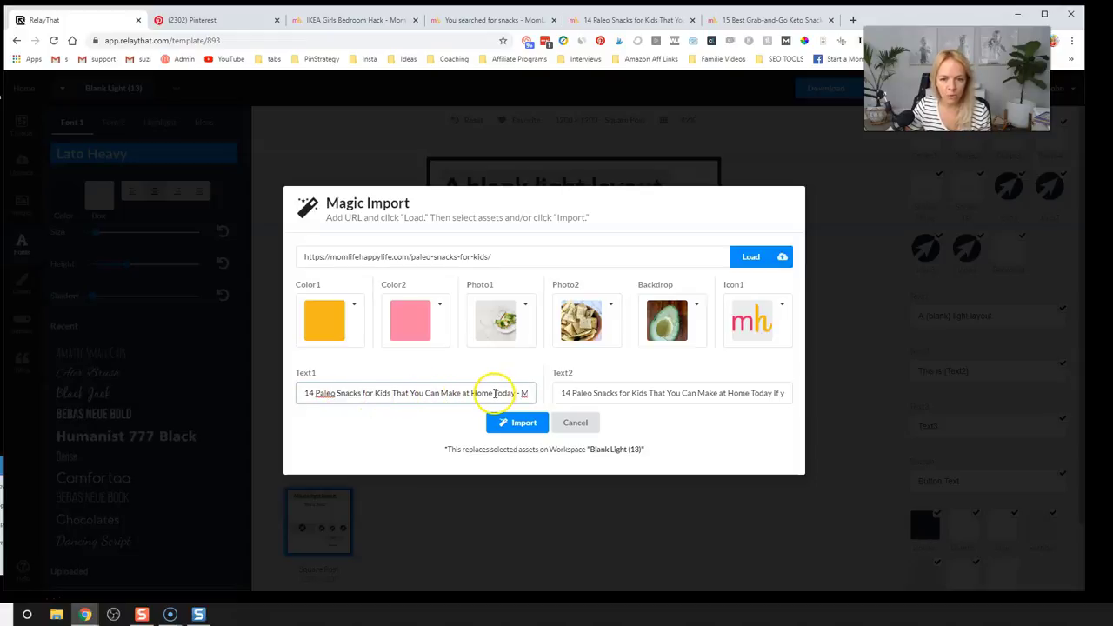
drag(519, 394, 561, 394)
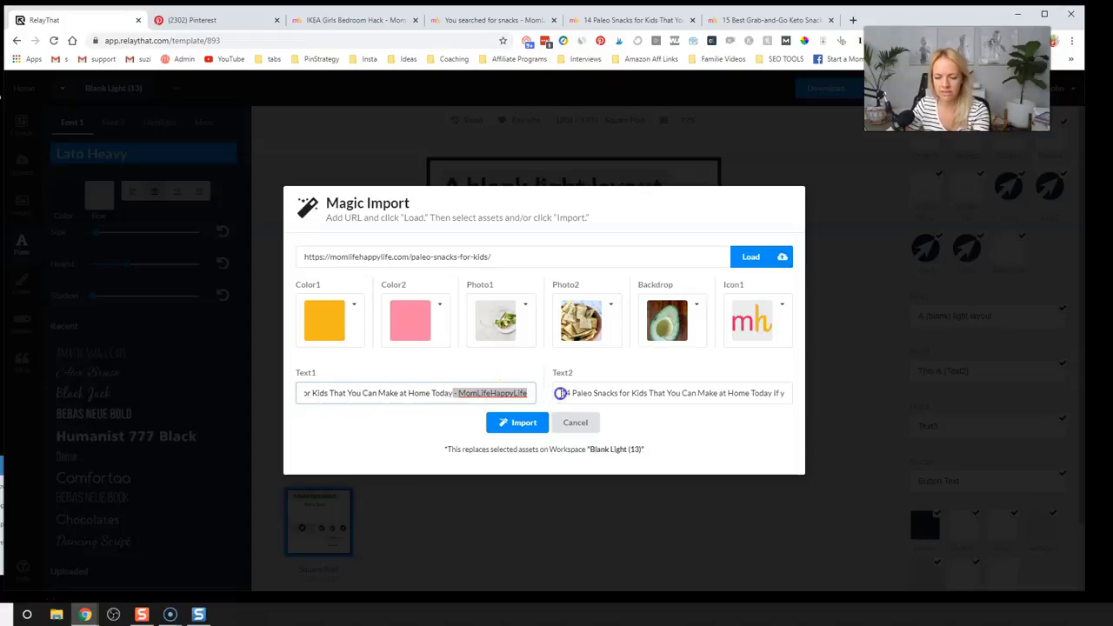
key(BackSpace)
triple_click(567, 392)
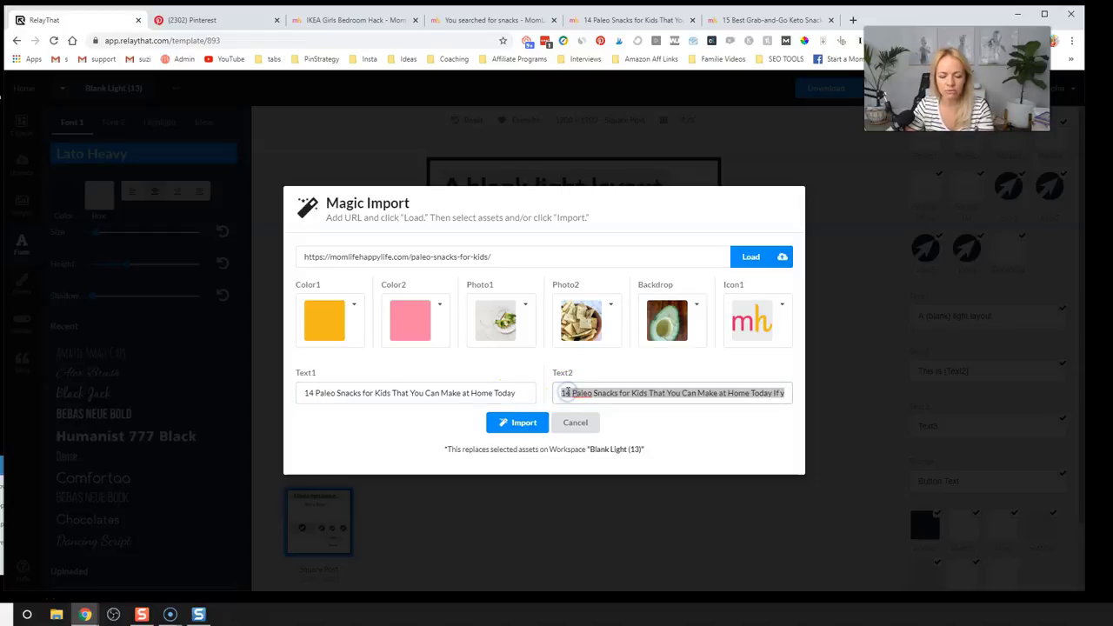
text(M)
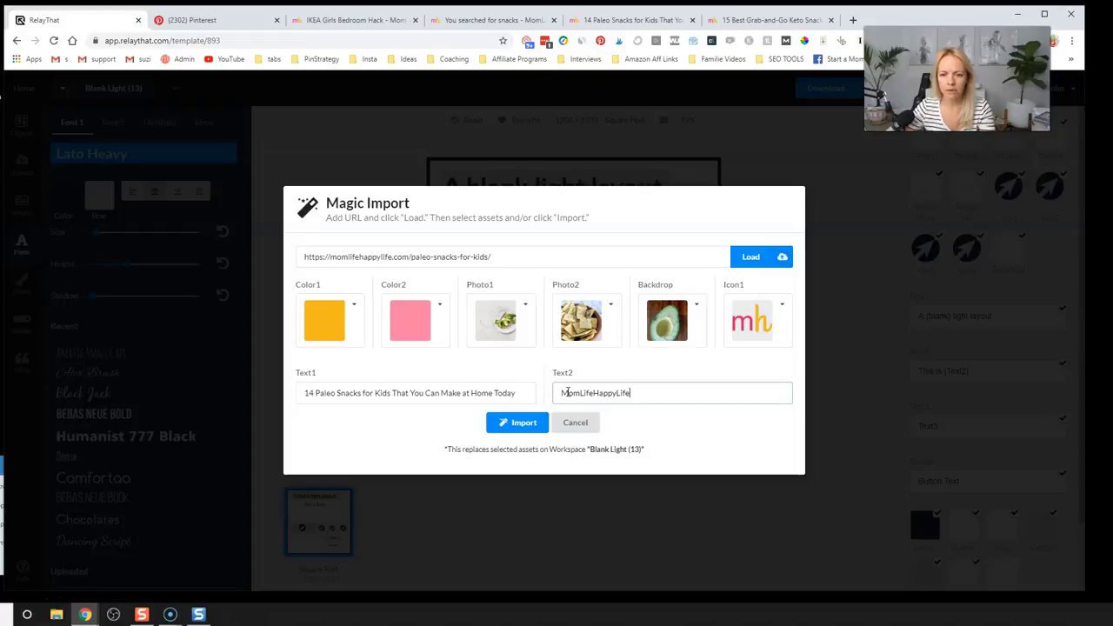
text(omLifeHappyLife)
click(512, 425)
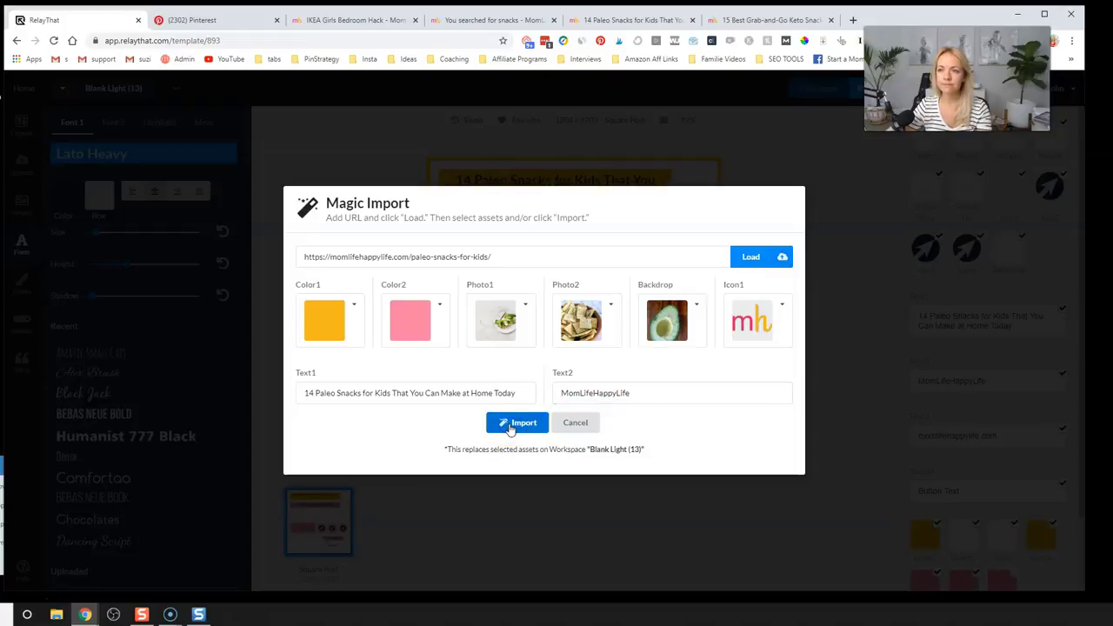
- Upload the avocado halves photo from Downloads into the empty Photo3 slot
click(514, 425)
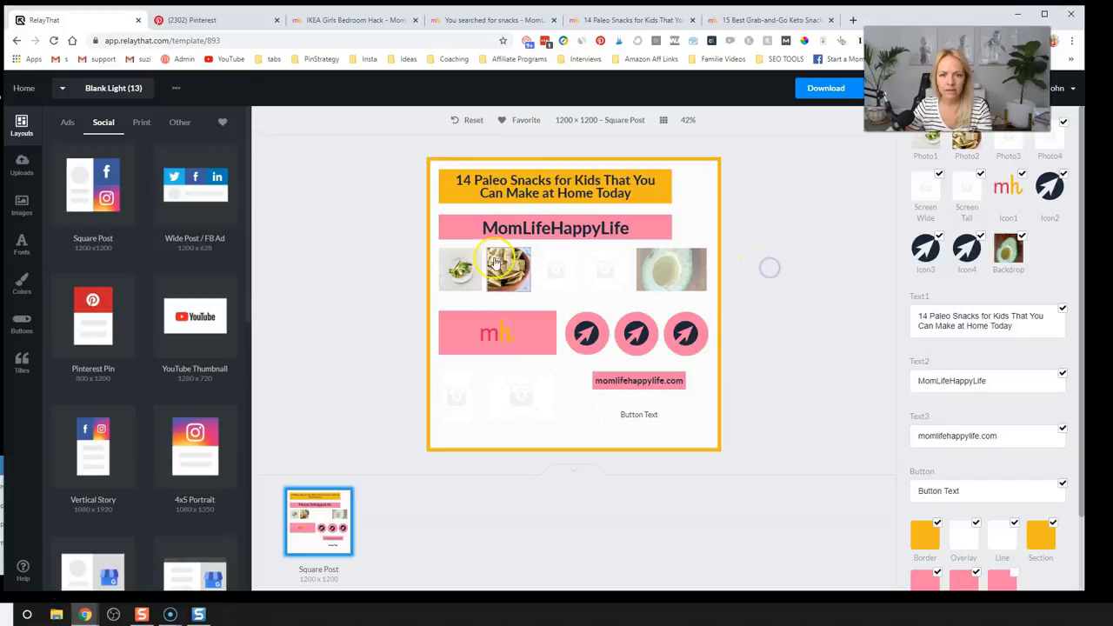
click(561, 276)
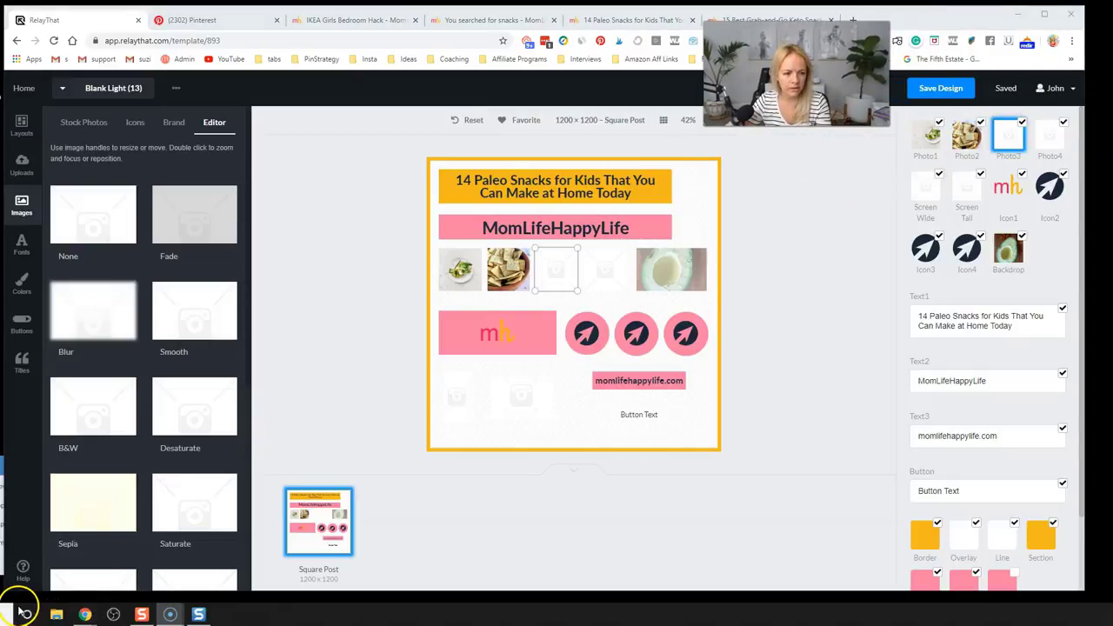
click(1011, 139)
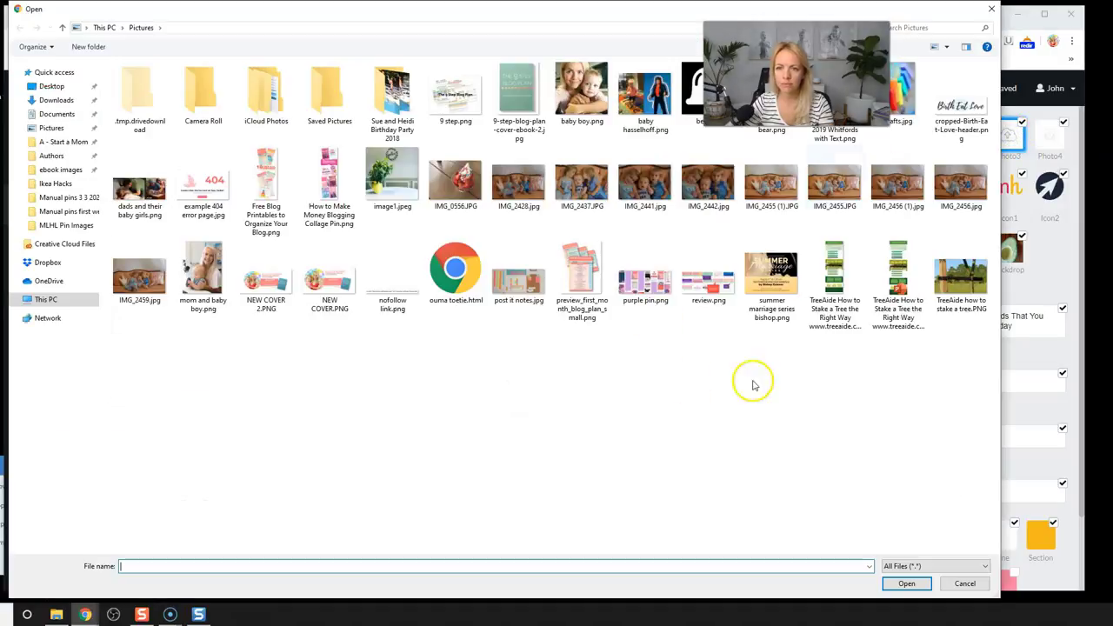
click(52, 100)
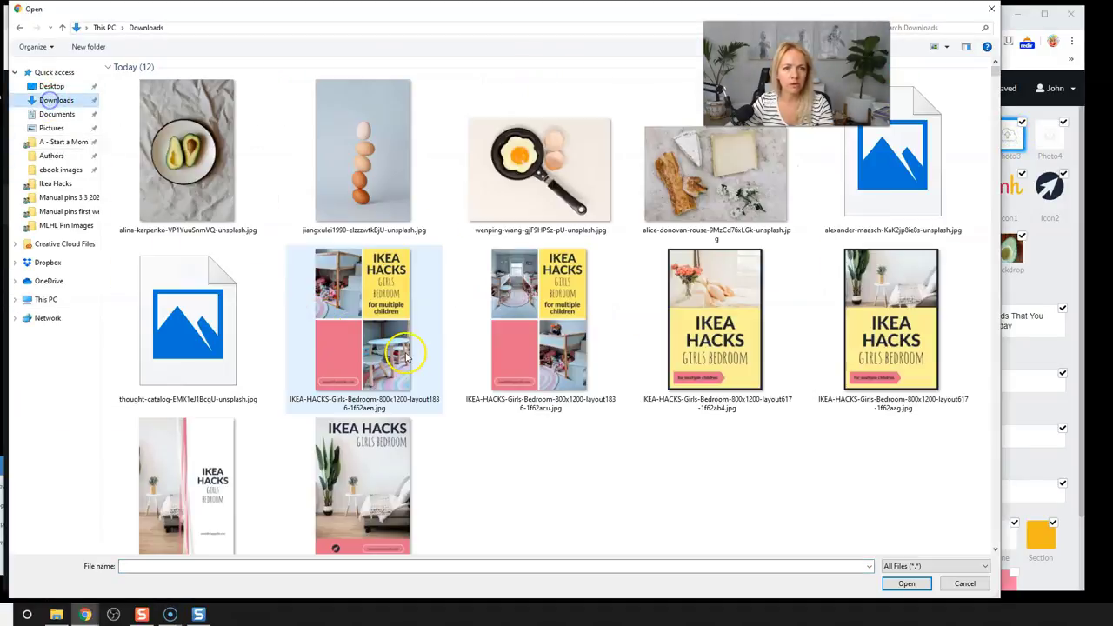
click(209, 315)
click(906, 583)
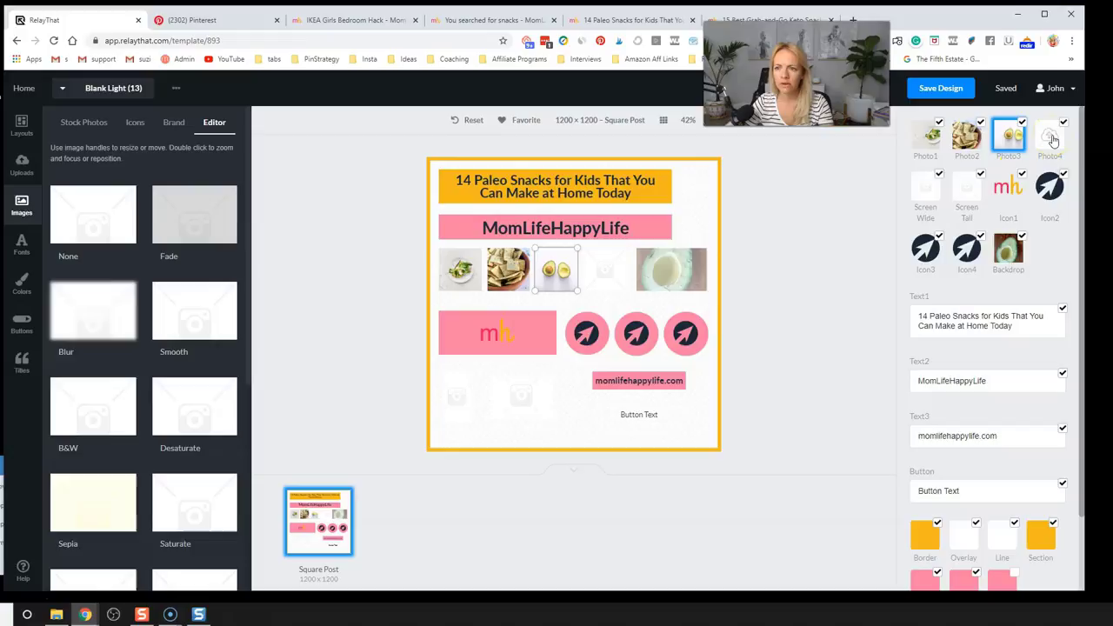
- Upload the fried-egg-in-pan photo into Photo4
click(1050, 139)
click(555, 190)
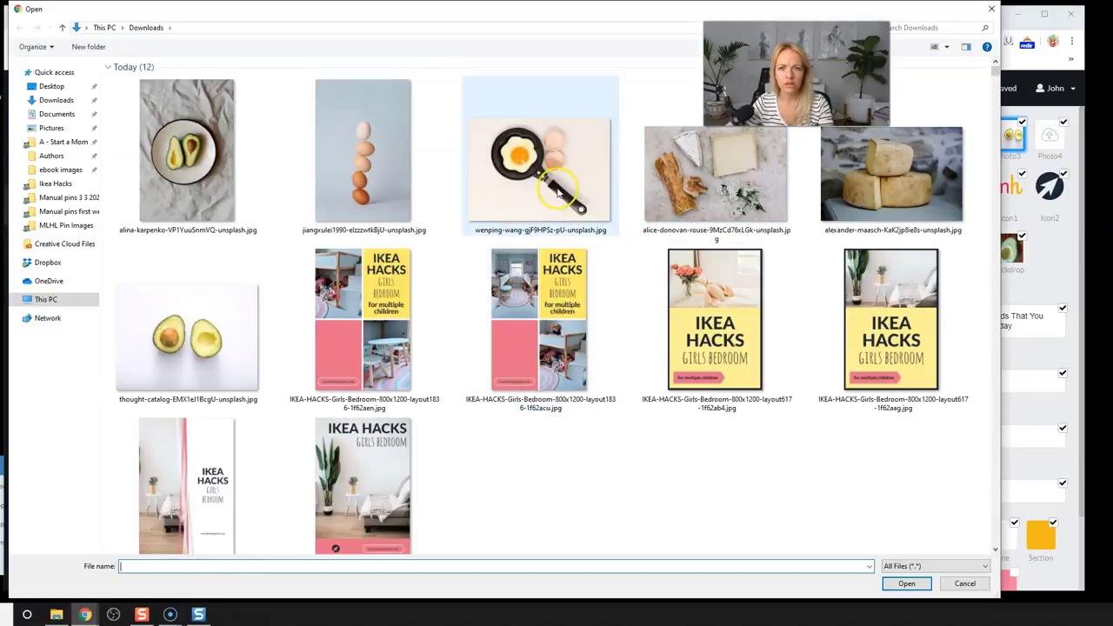
click(906, 584)
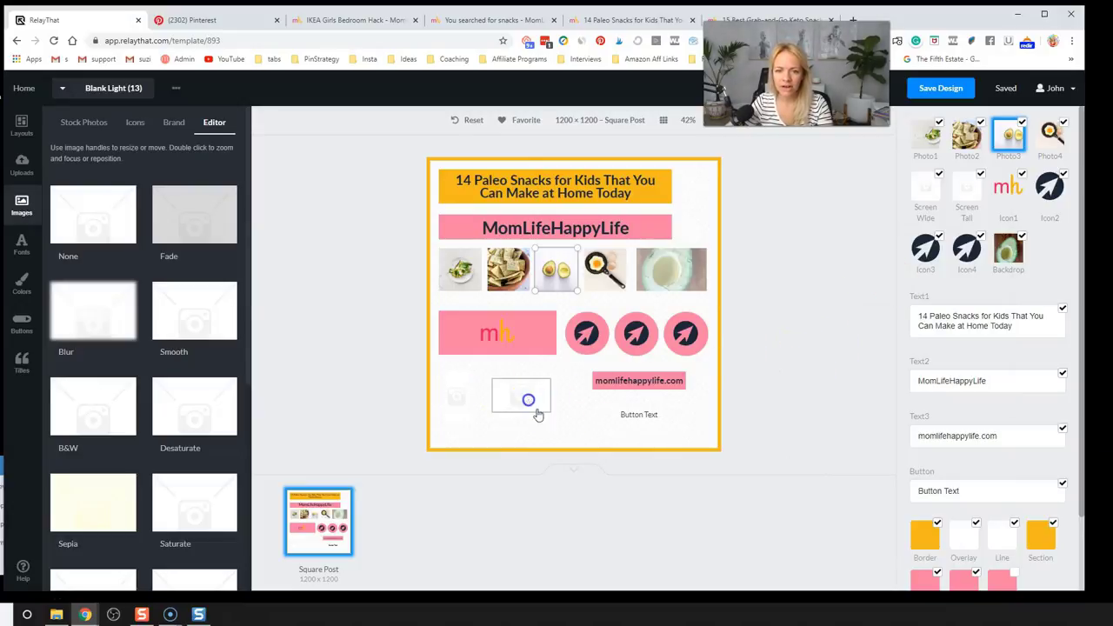
click(548, 393)
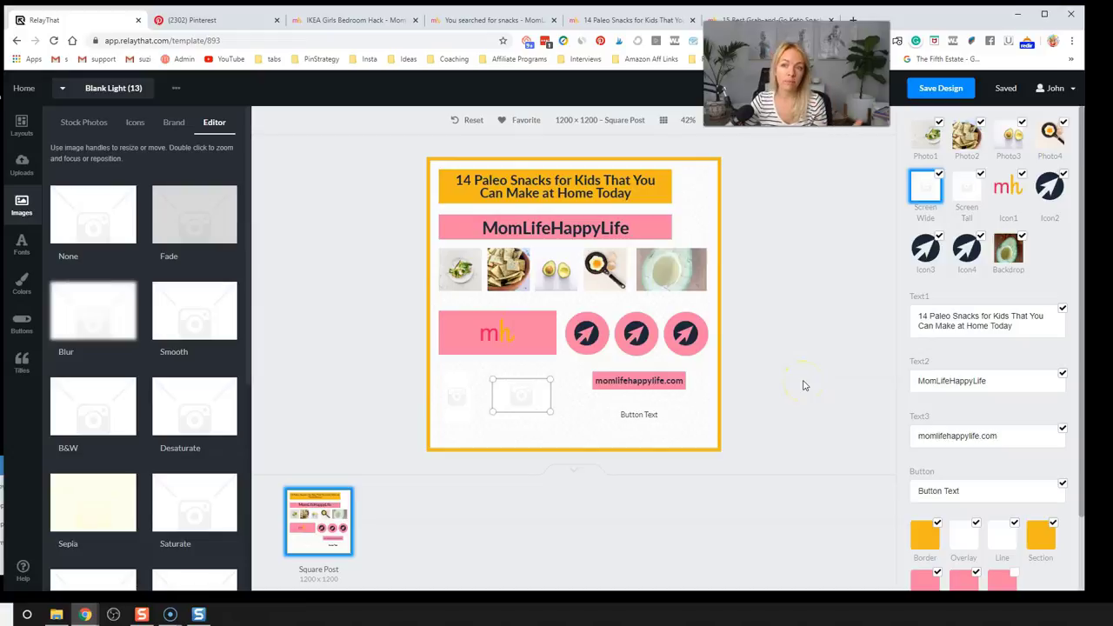
- Set the Backdrop colour swatch to the bright pink preset FF0189
click(782, 403)
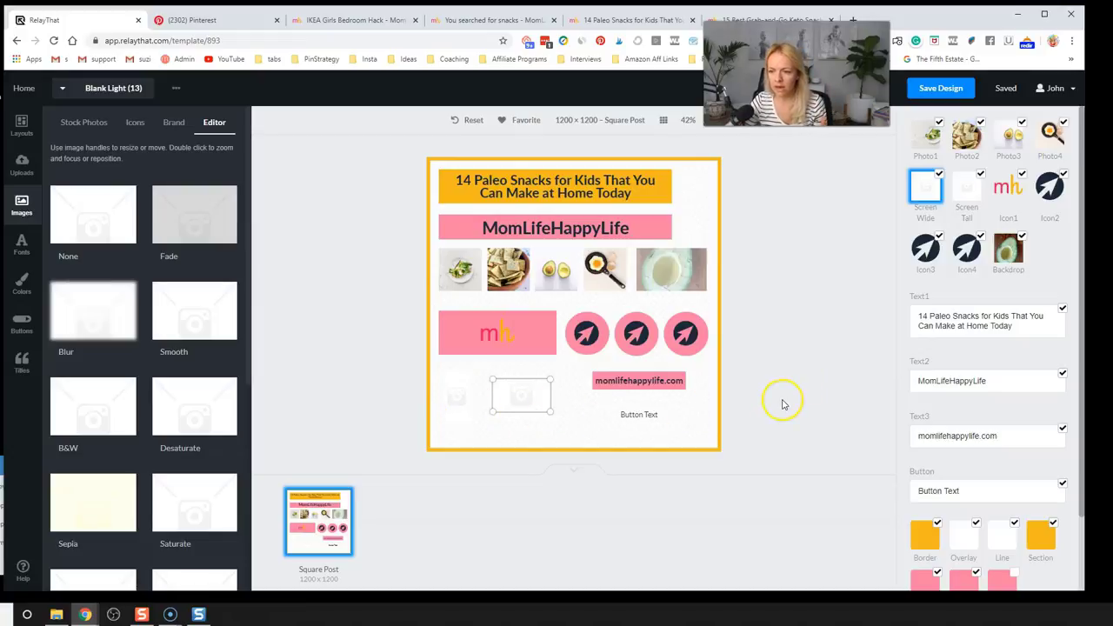
scroll(1063, 516, down, 1)
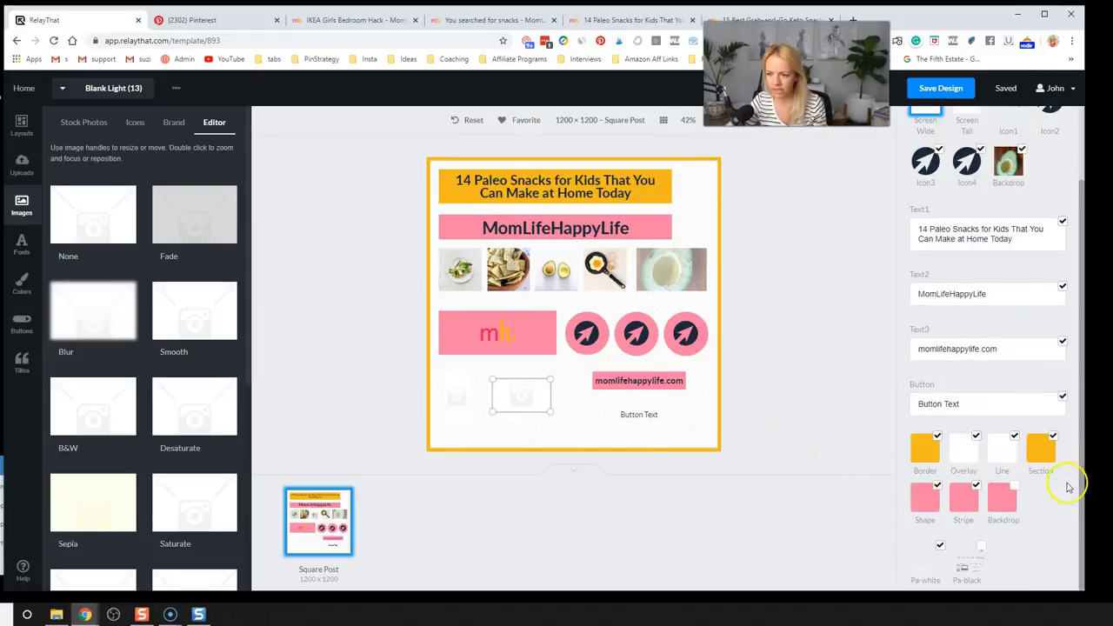
click(1014, 490)
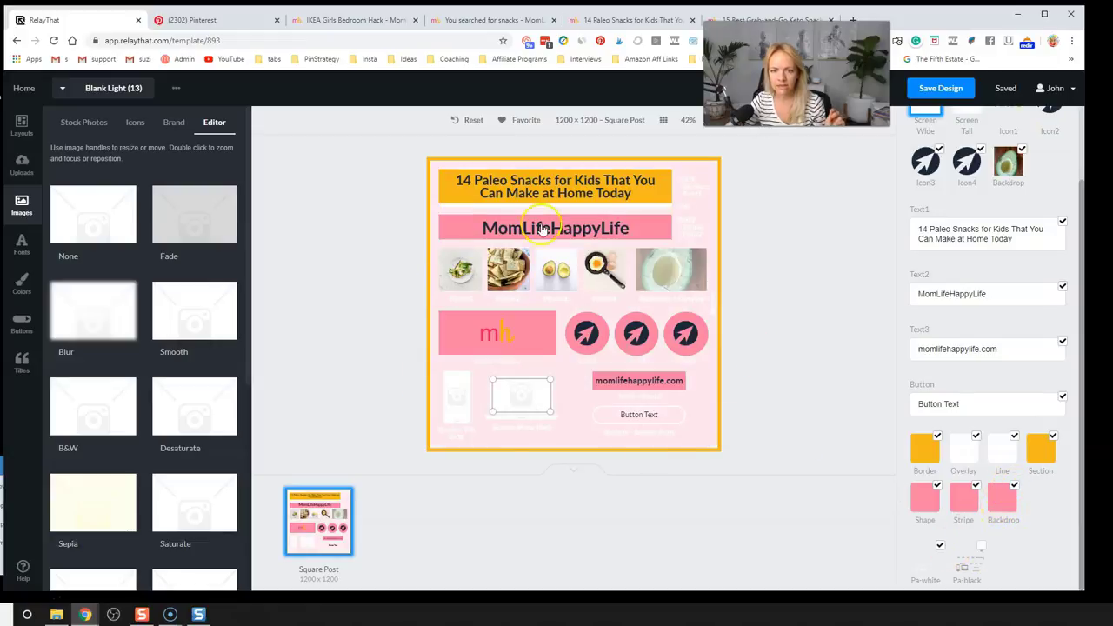
click(1001, 498)
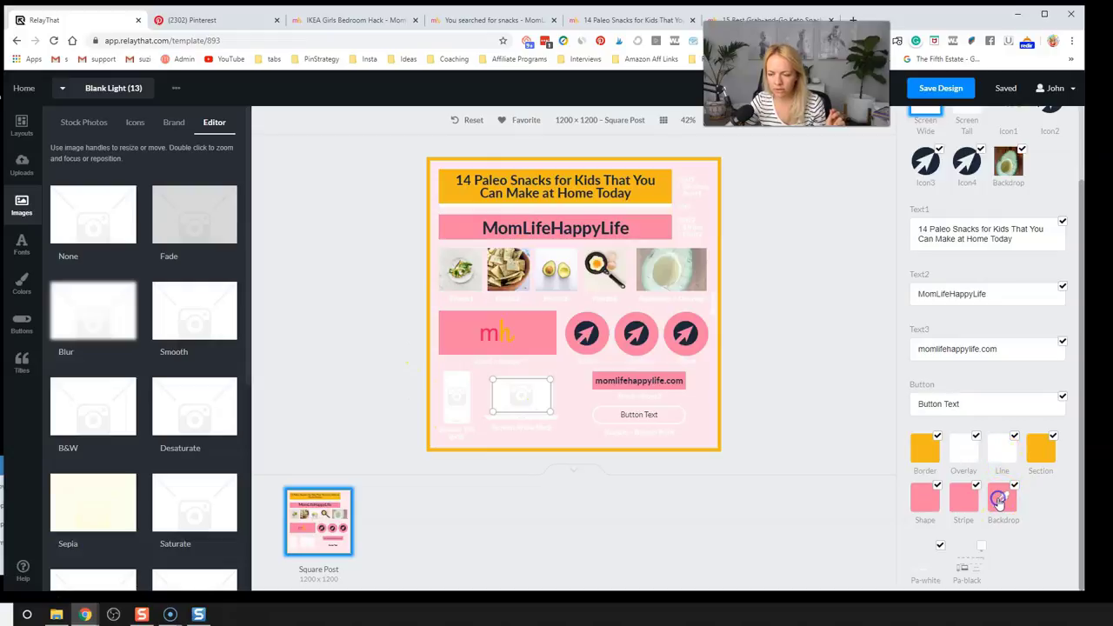
click(999, 499)
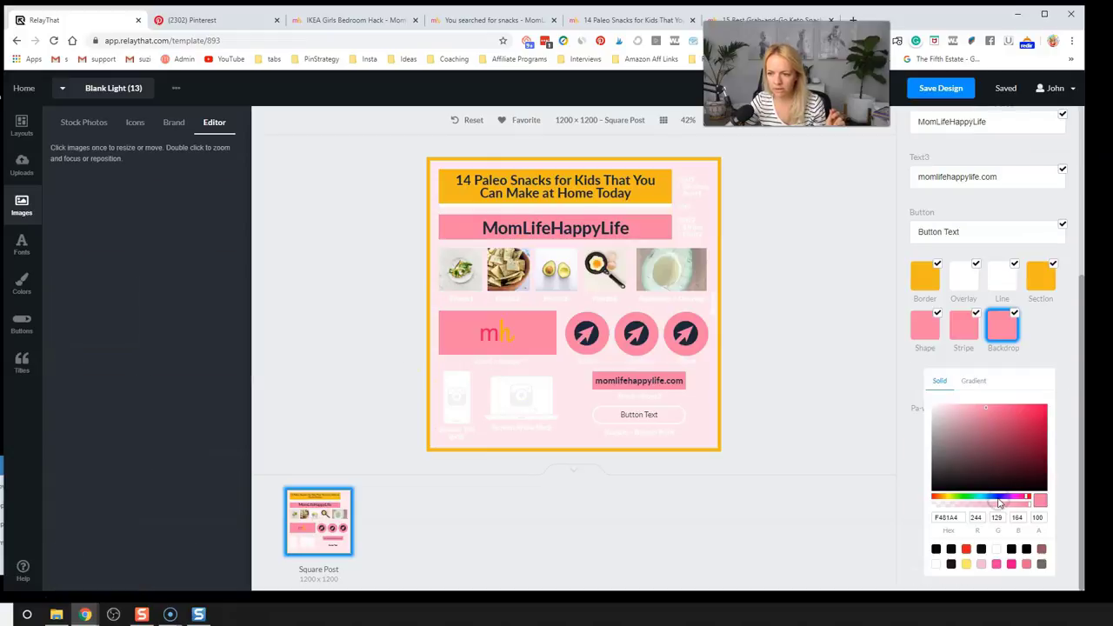
click(1013, 565)
click(870, 433)
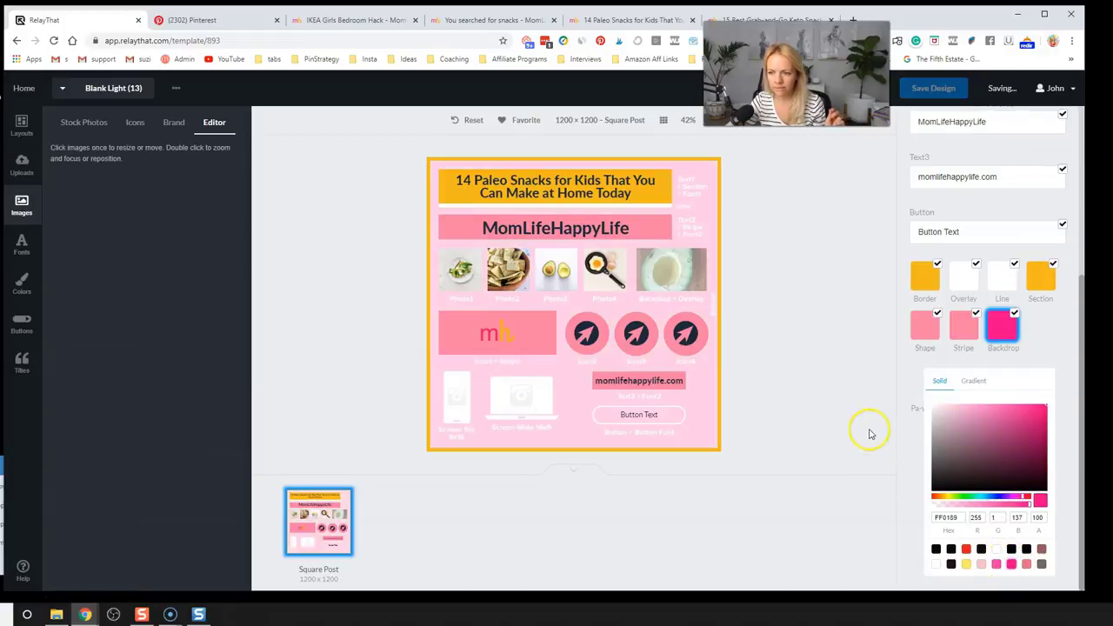
click(867, 438)
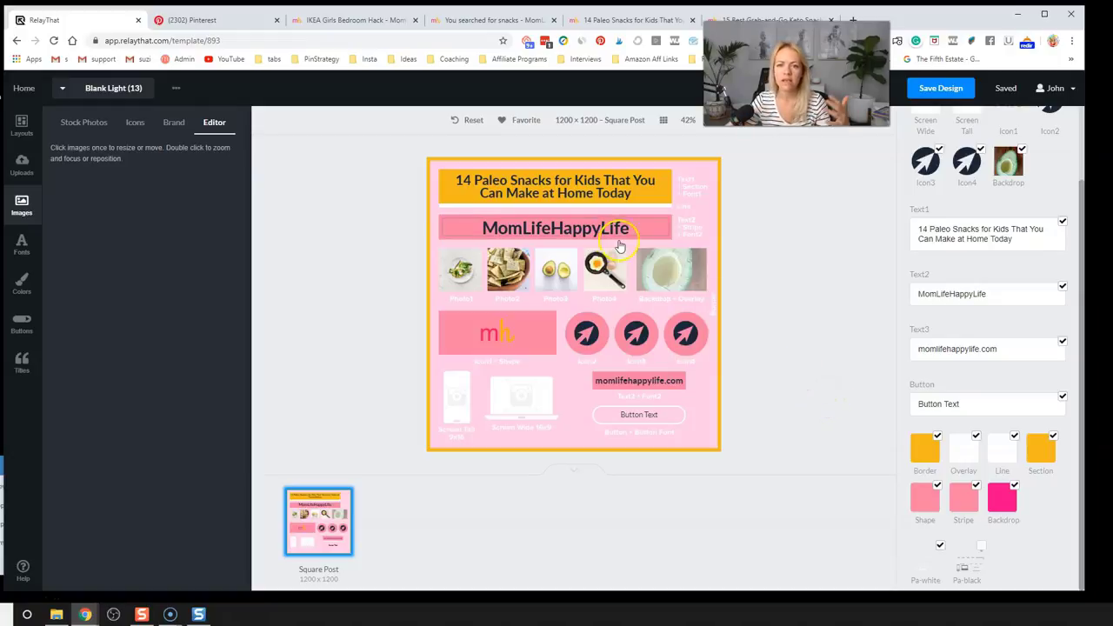
- Load big picture calendar blur.jpg from A Featured Images into both Screen Wide and Screen Tall slots
click(519, 398)
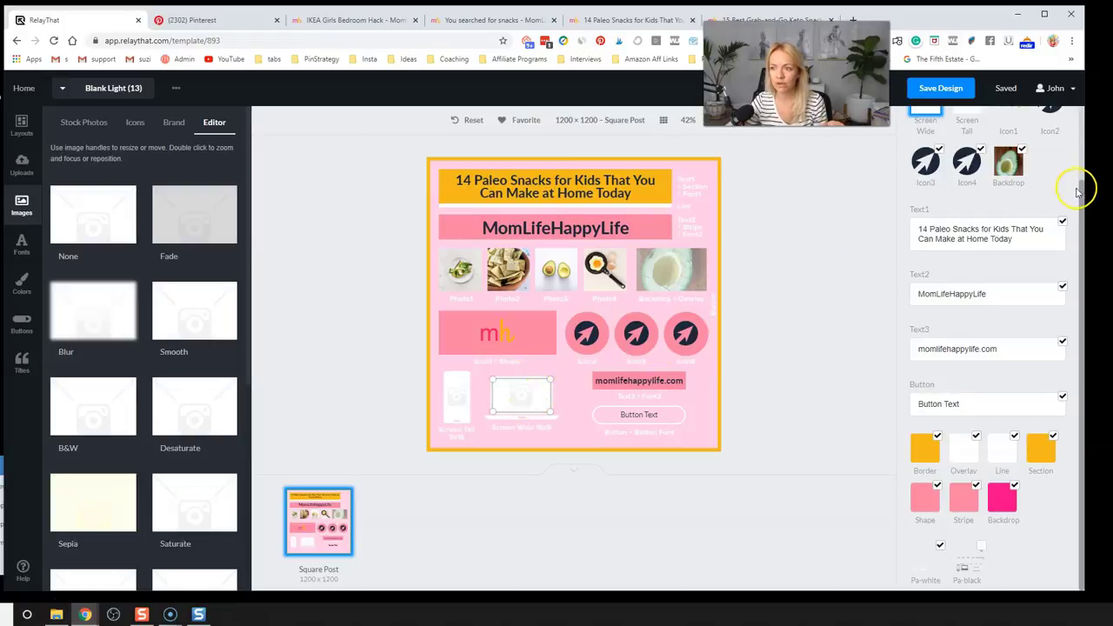
scroll(1078, 187, up, 1)
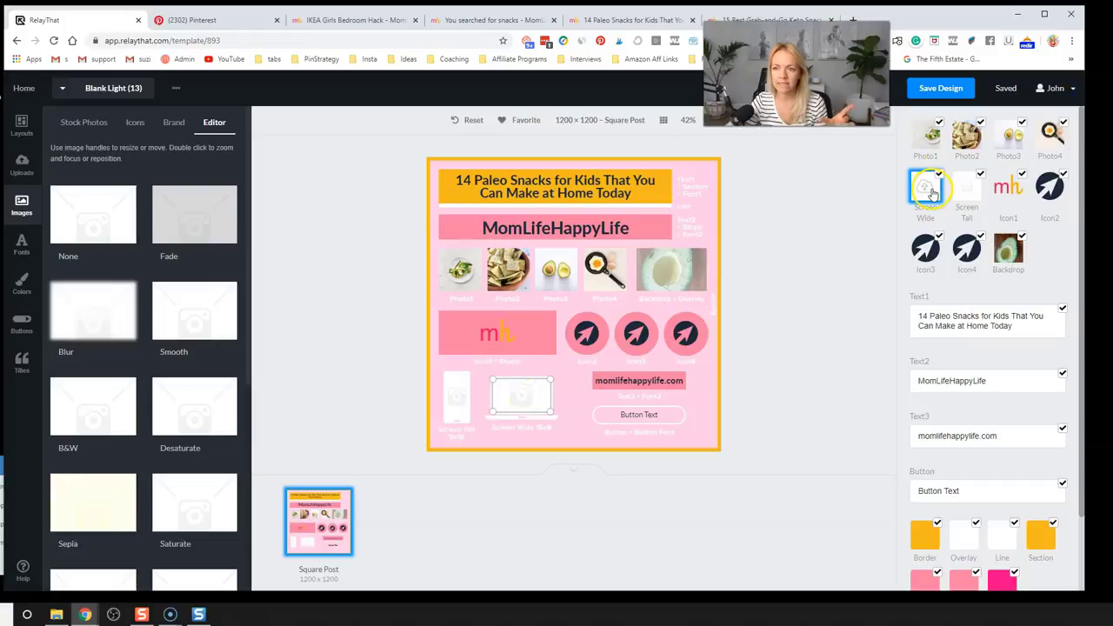
click(929, 190)
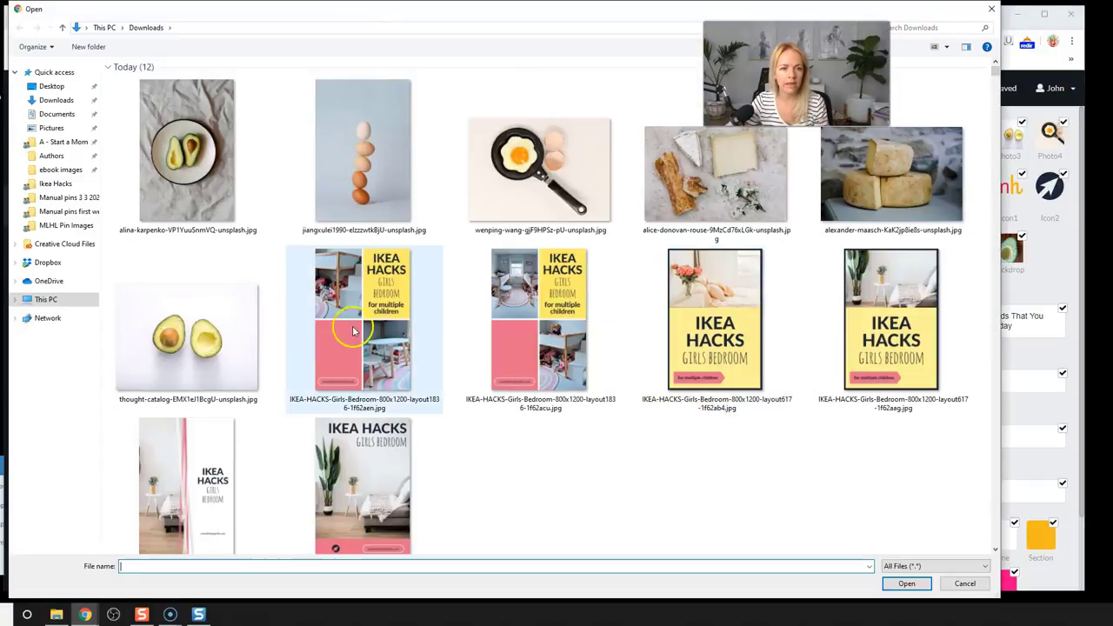
scroll(353, 330, down, 10)
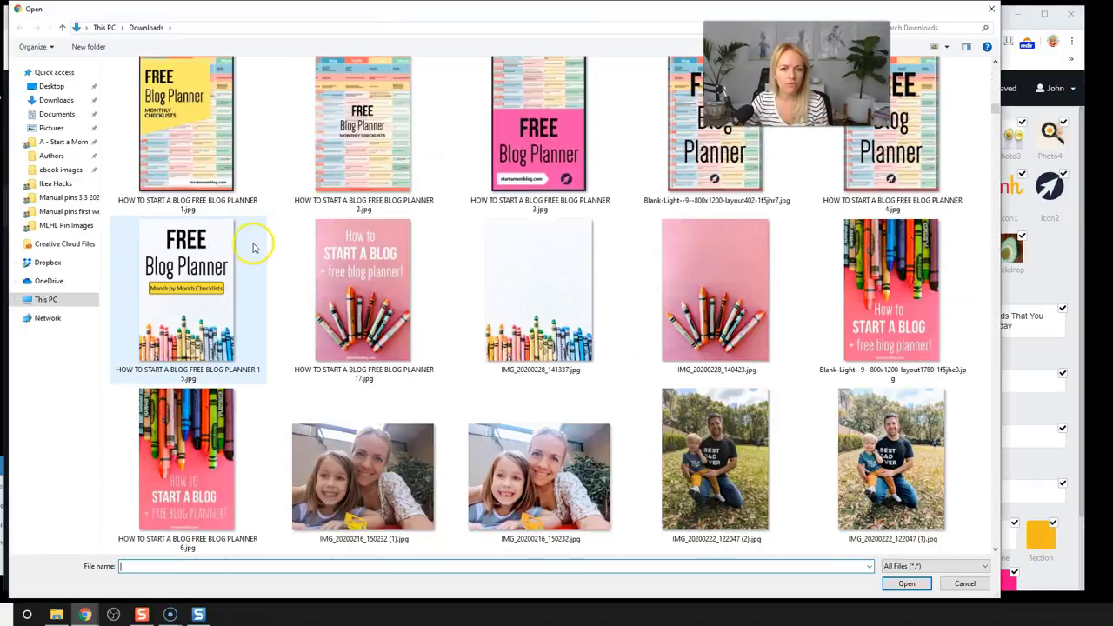
scroll(253, 248, down, 10)
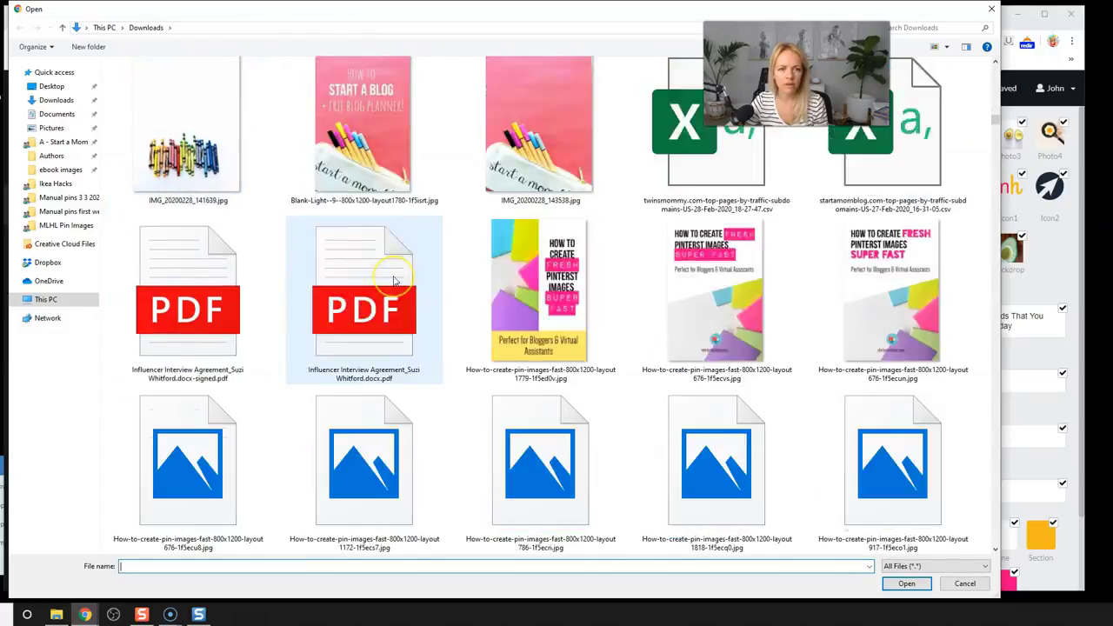
scroll(393, 280, down, 8)
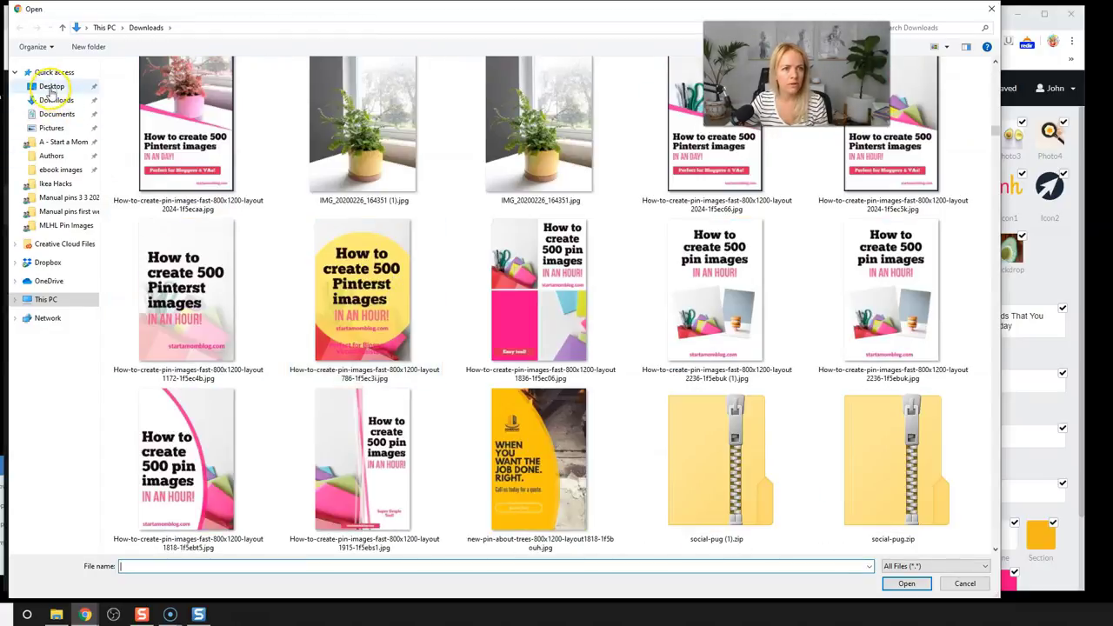
click(51, 87)
click(62, 142)
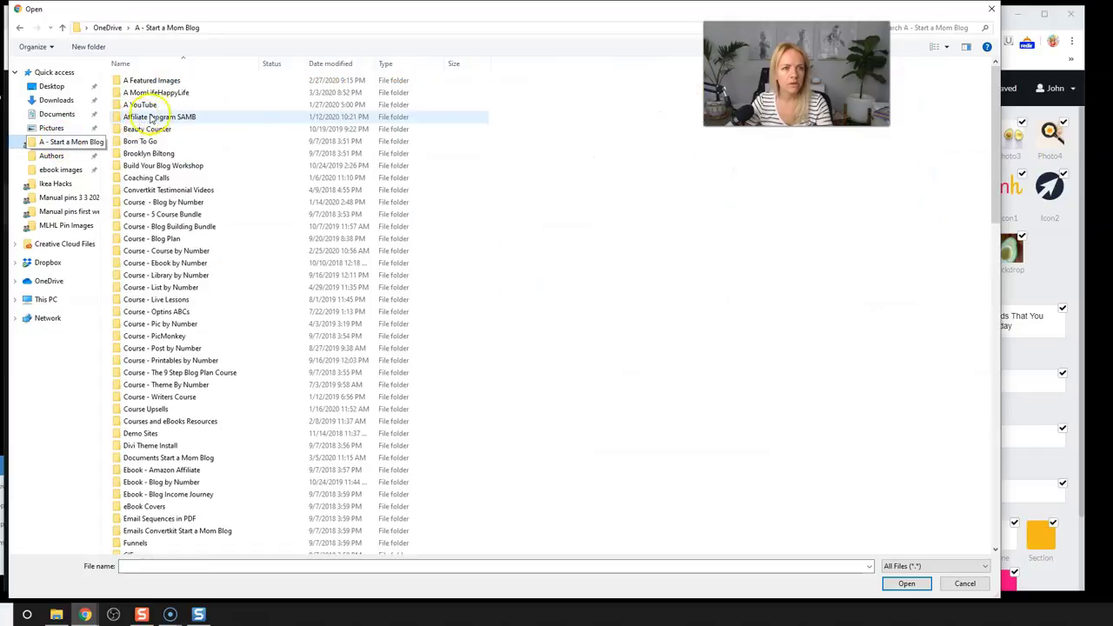
double_click(169, 81)
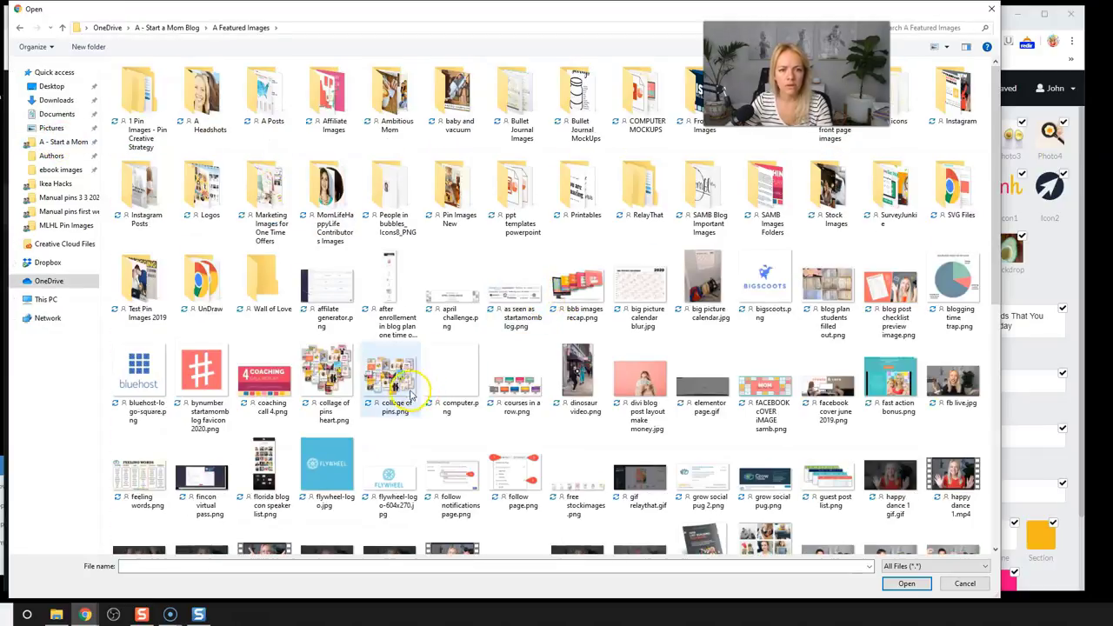
click(626, 300)
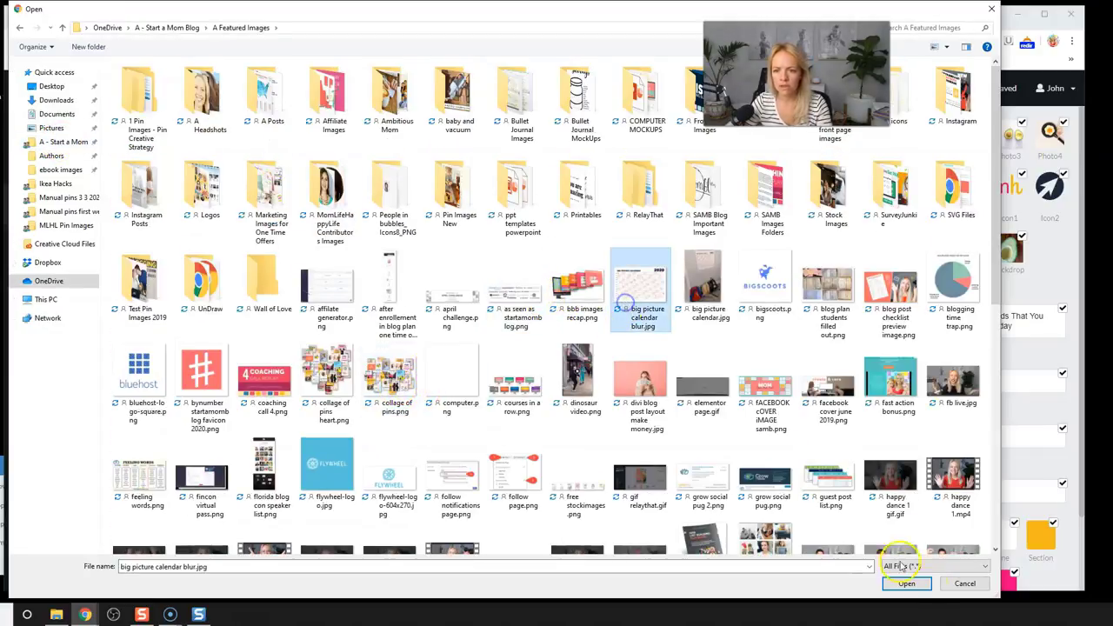
click(908, 583)
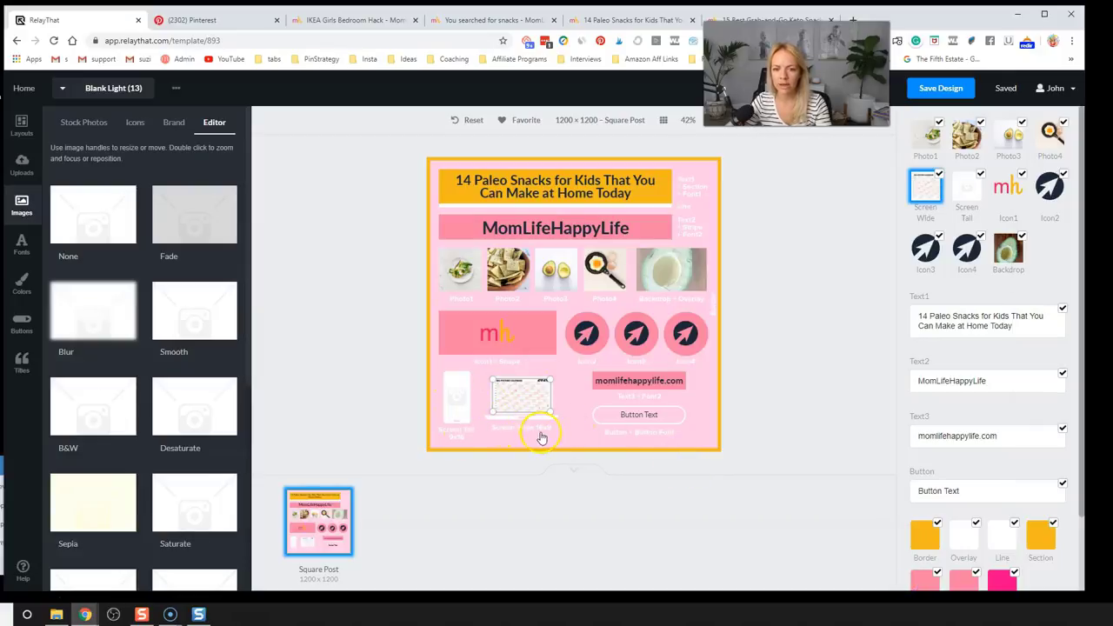
click(967, 186)
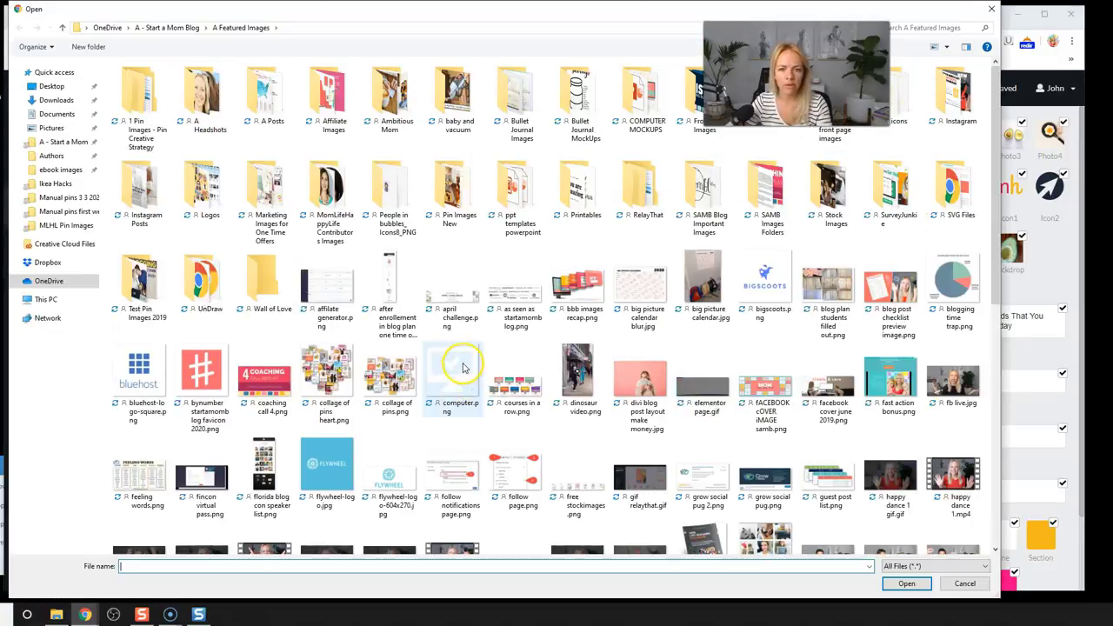
click(905, 583)
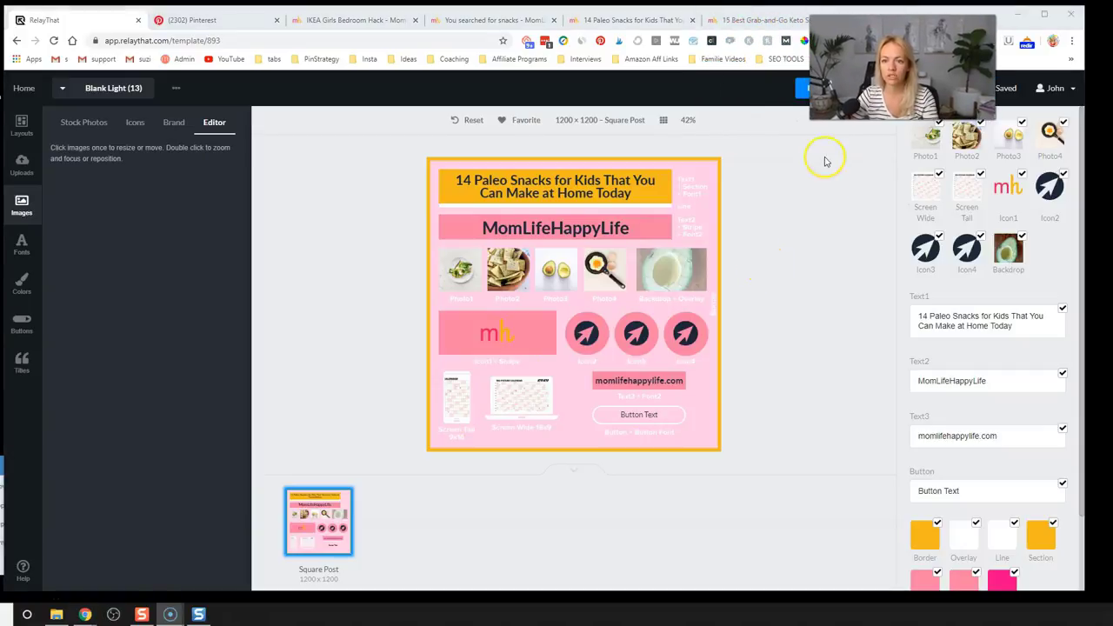
- Rename the workspace to 'paleo snacks'
click(179, 90)
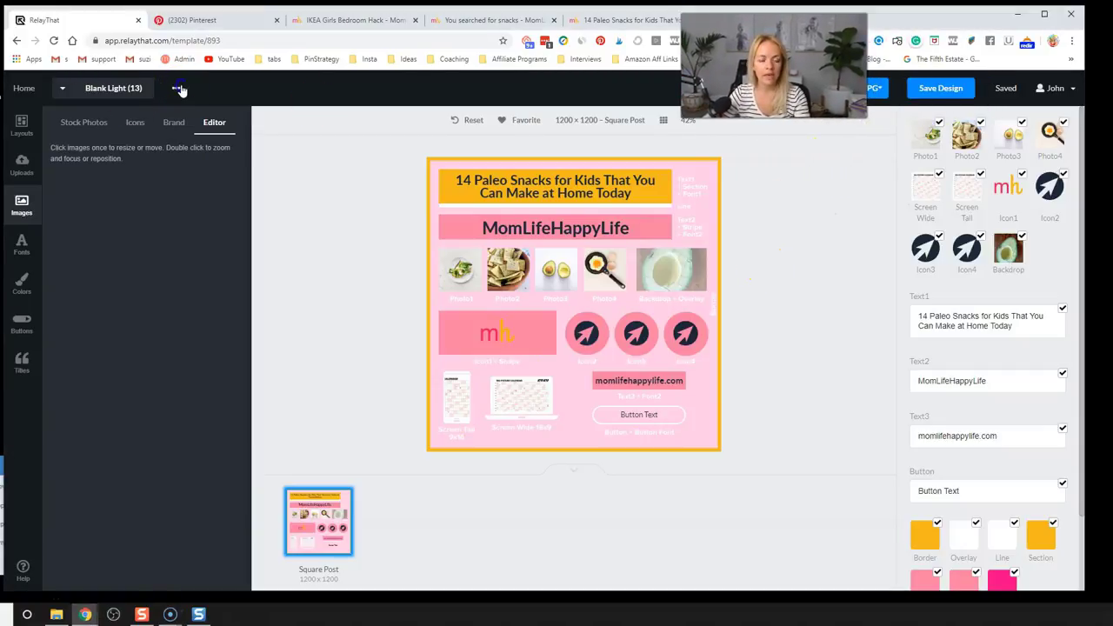
click(179, 89)
click(235, 151)
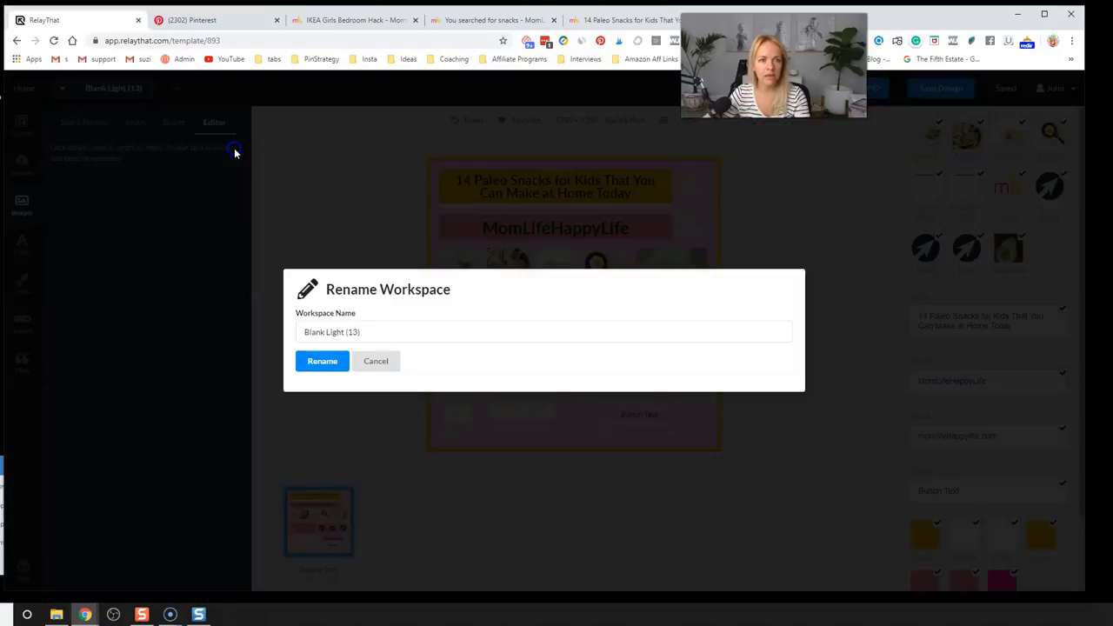
click(363, 332)
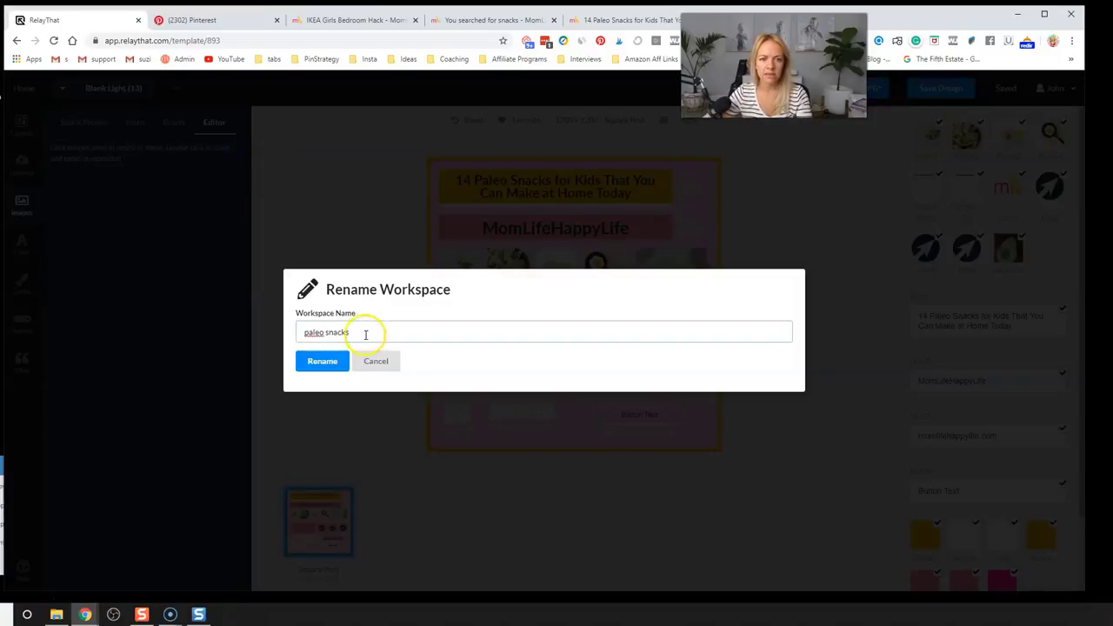
click(327, 361)
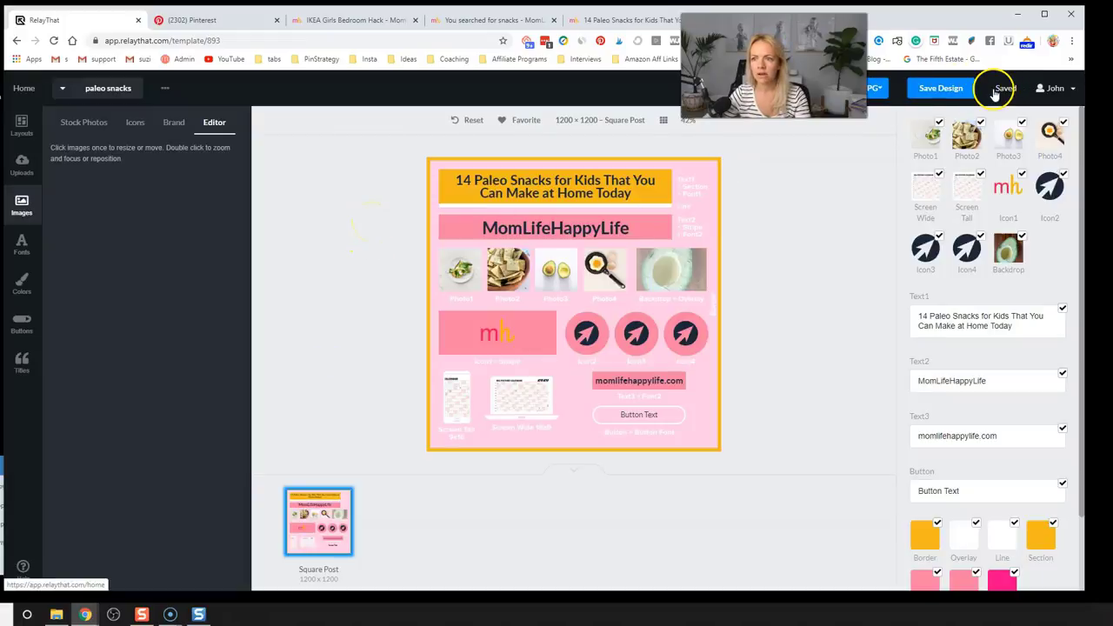
- Save the design
click(949, 90)
click(791, 250)
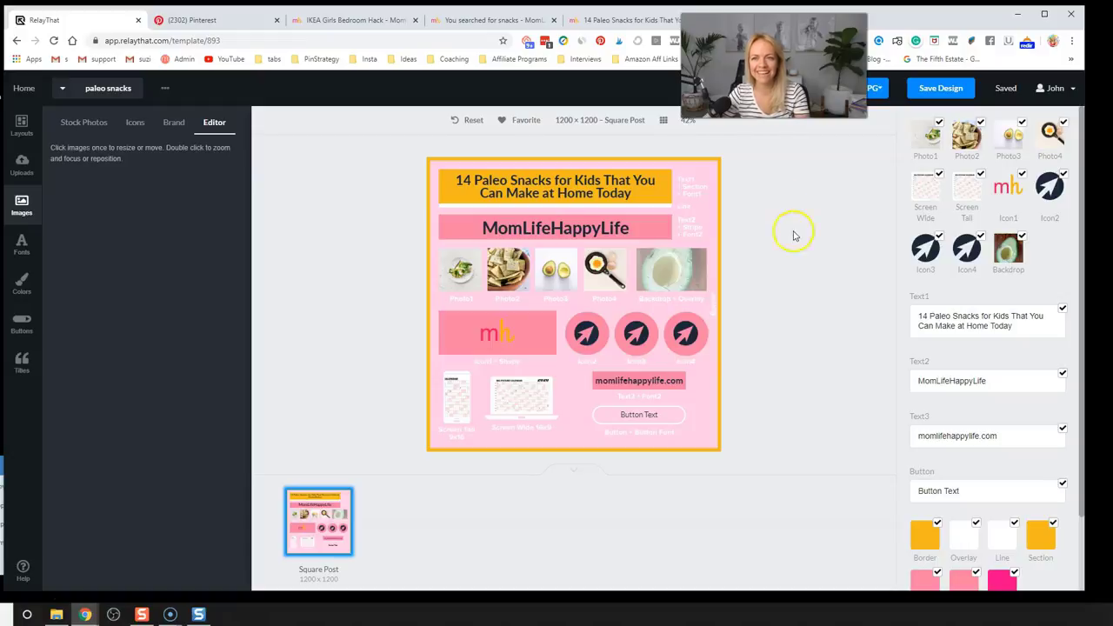
drag(774, 65, 806, 63)
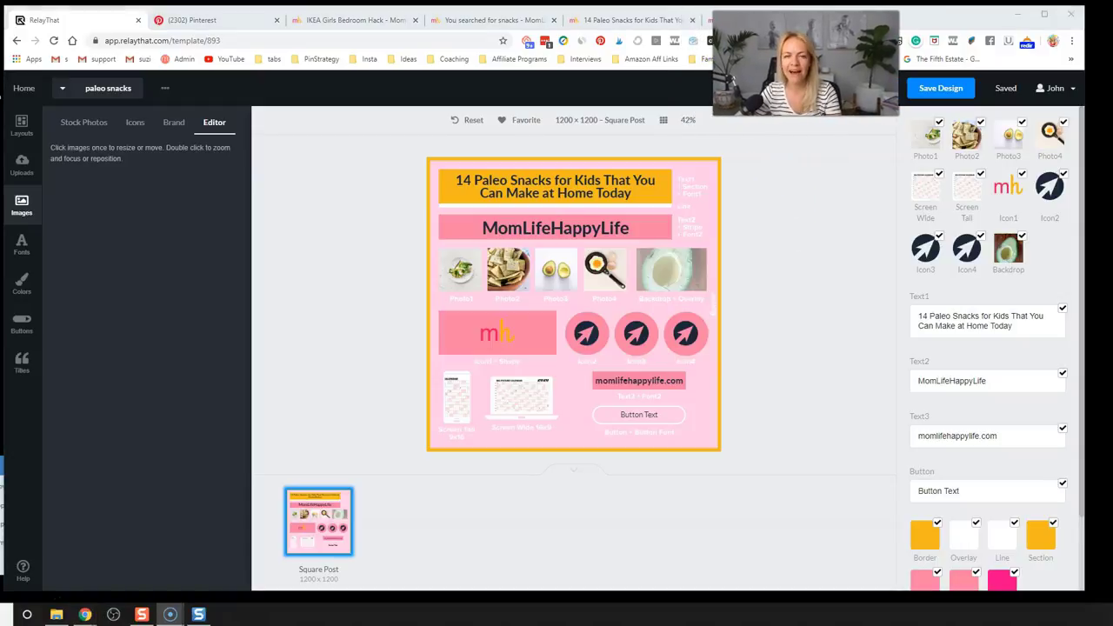
- Apply the framed avocado toast 800×1200 Pinterest Pin layout from Layouts
click(21, 126)
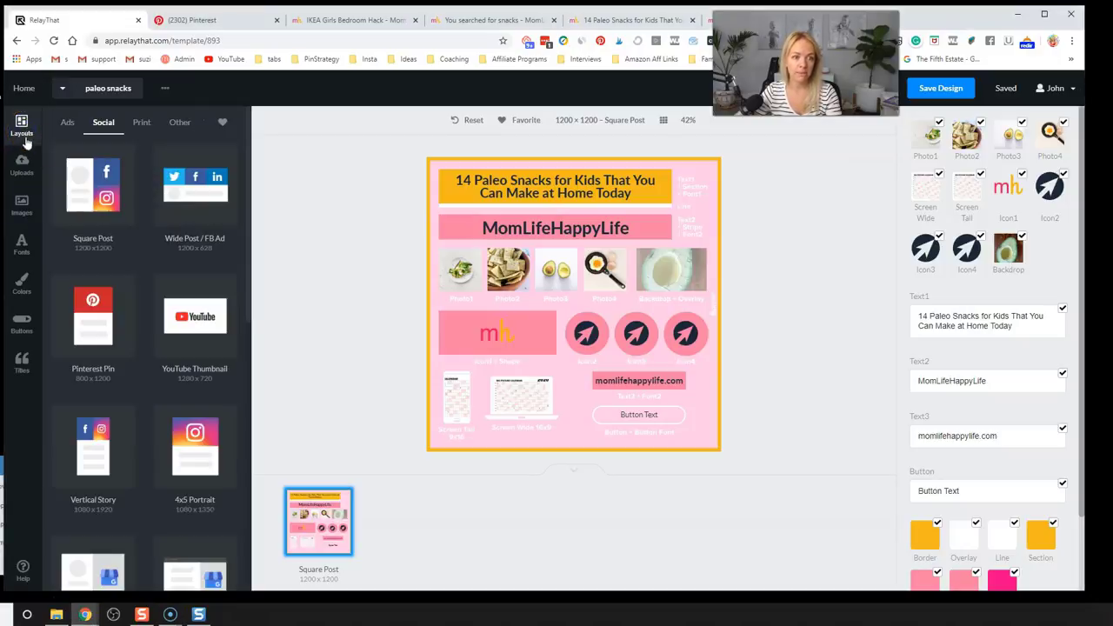
click(106, 331)
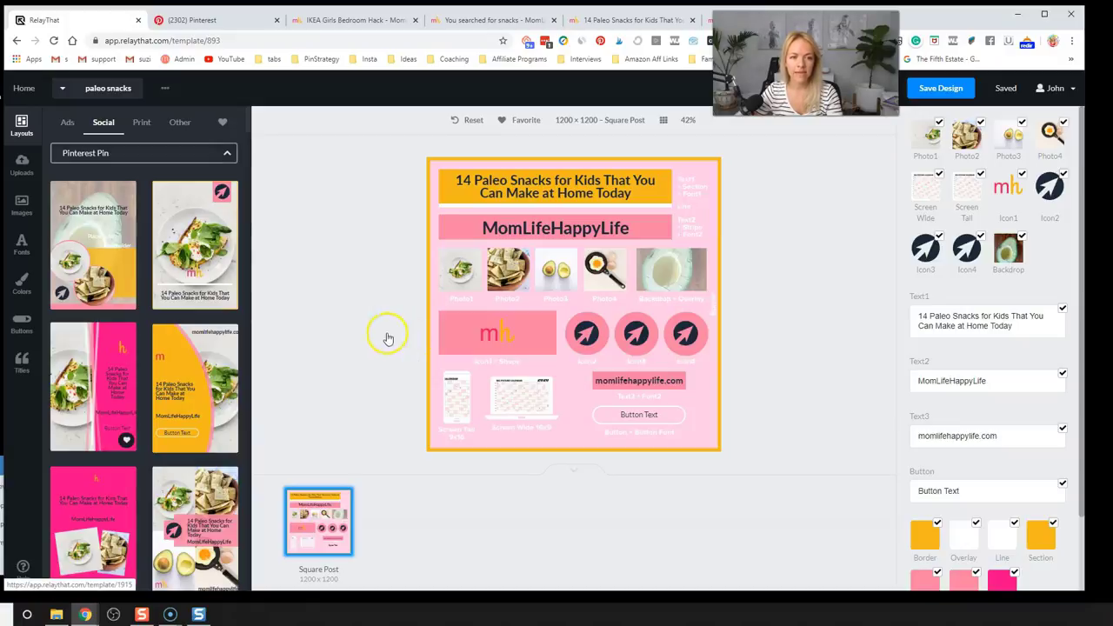
scroll(209, 273, down, 5)
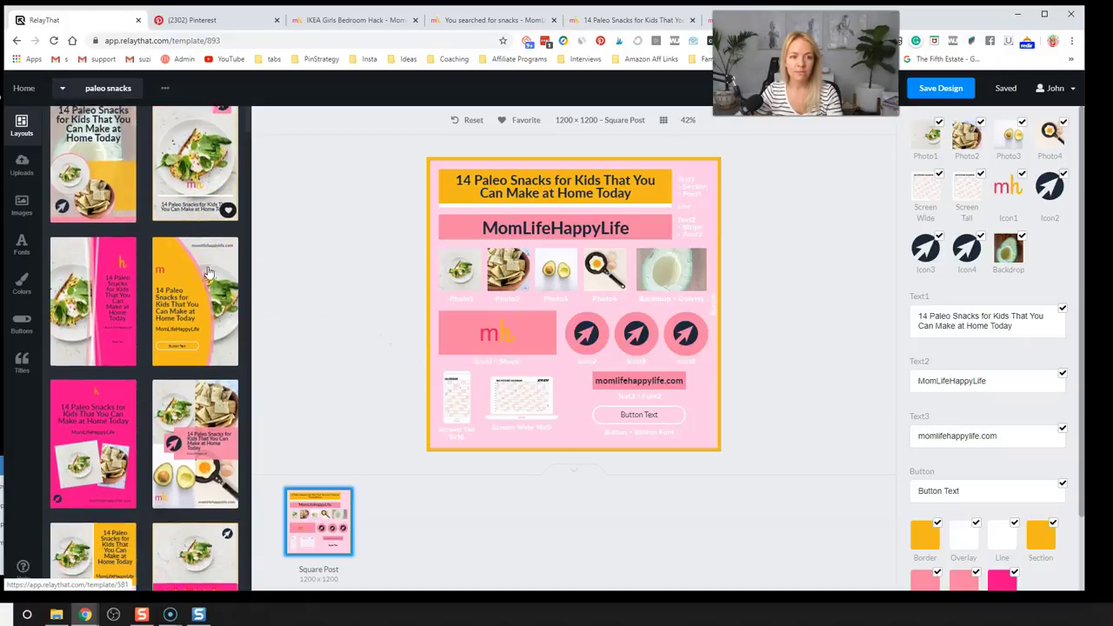
scroll(209, 272, down, 3)
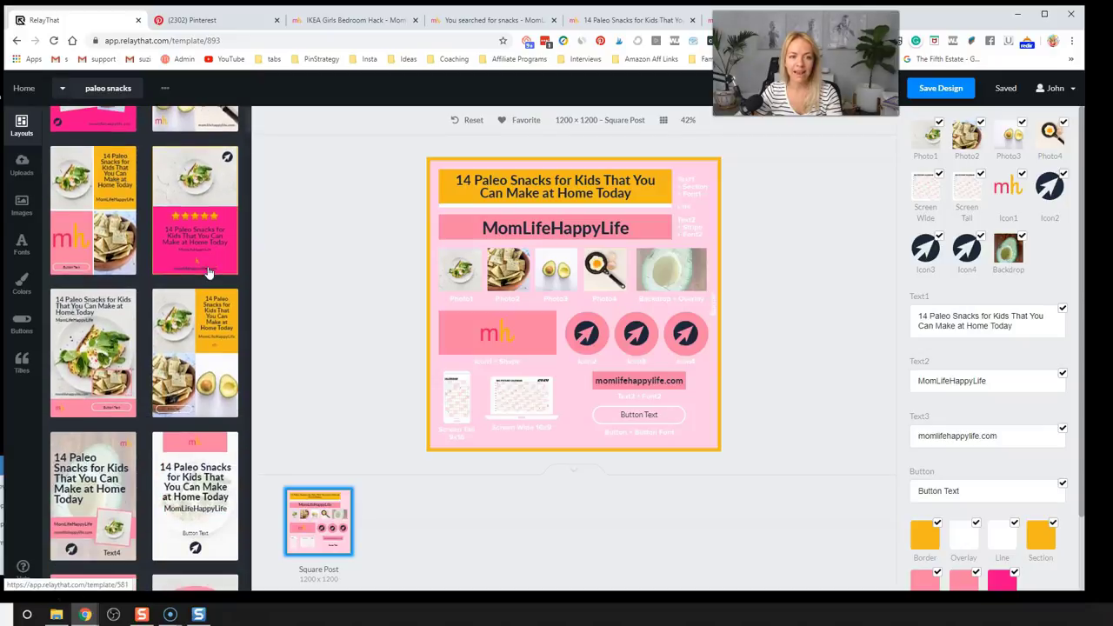
scroll(208, 272, down, 4)
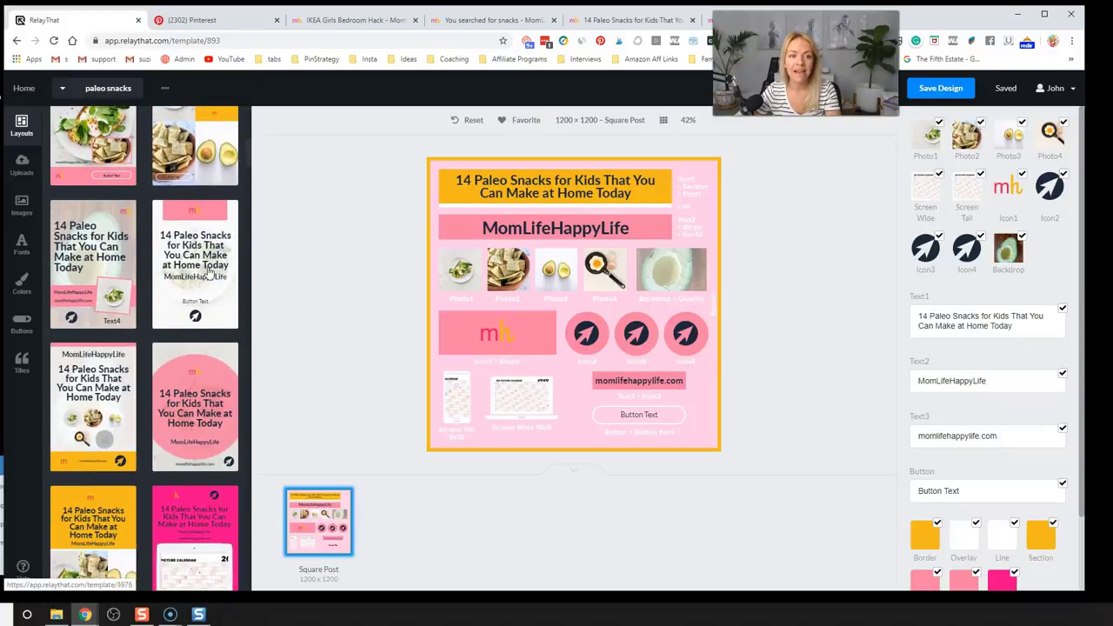
scroll(209, 272, down, 5)
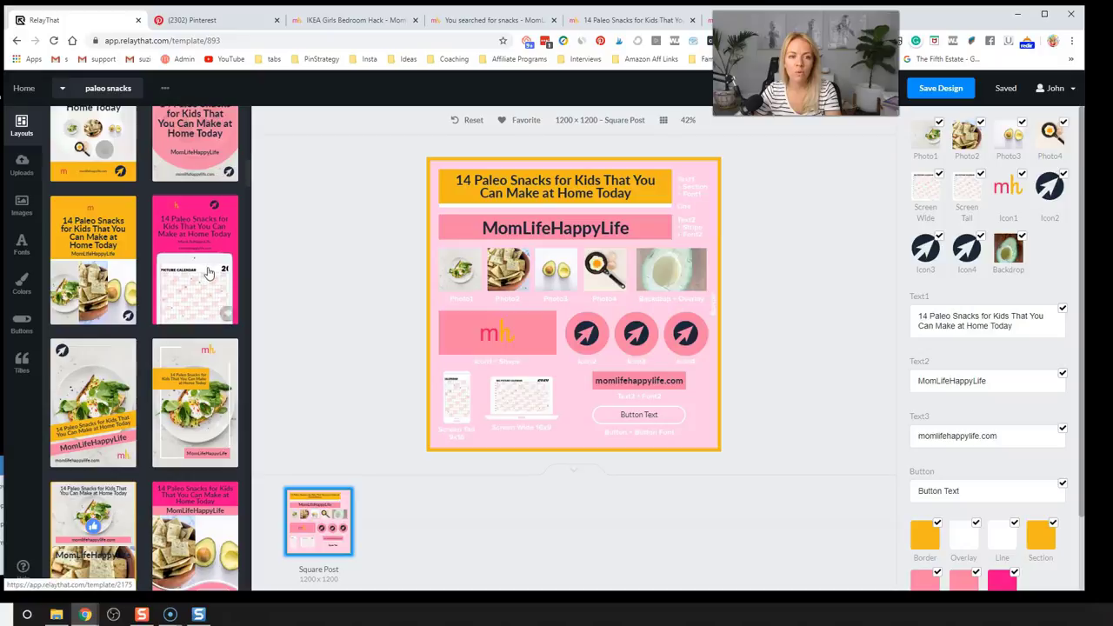
scroll(208, 287, down, 2)
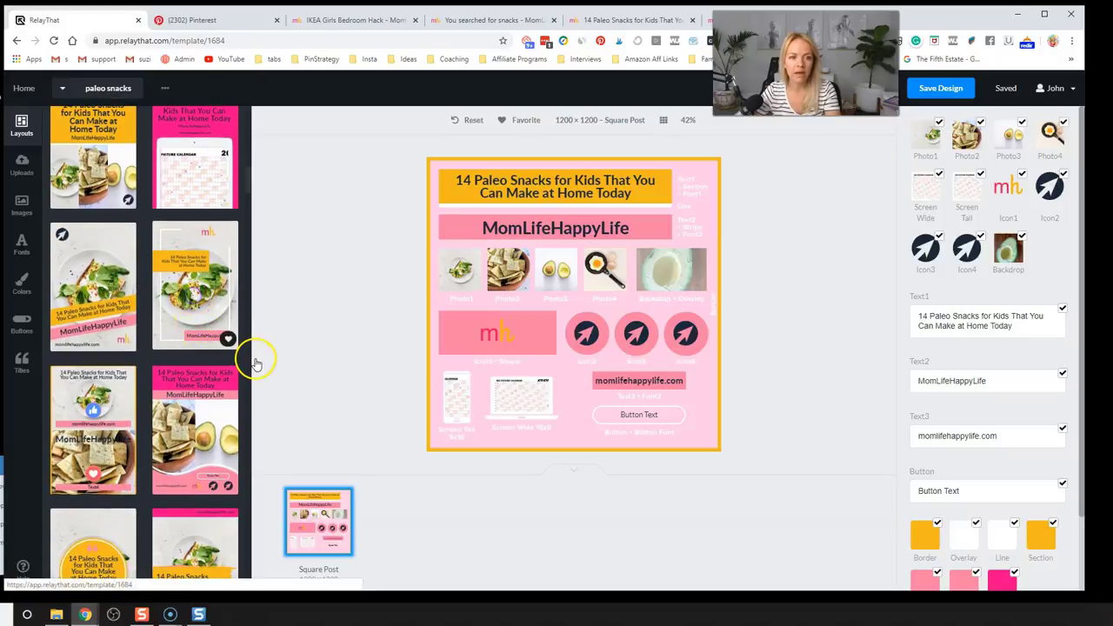
click(233, 346)
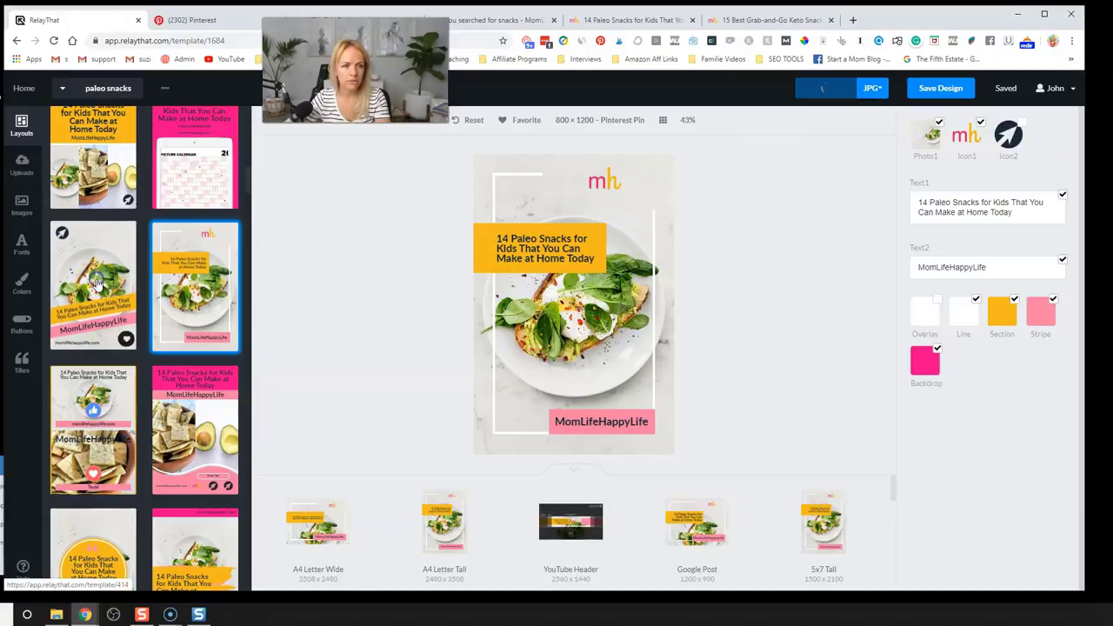
- Apply the pin layout with slanted title bands and download it as a JPG
click(97, 283)
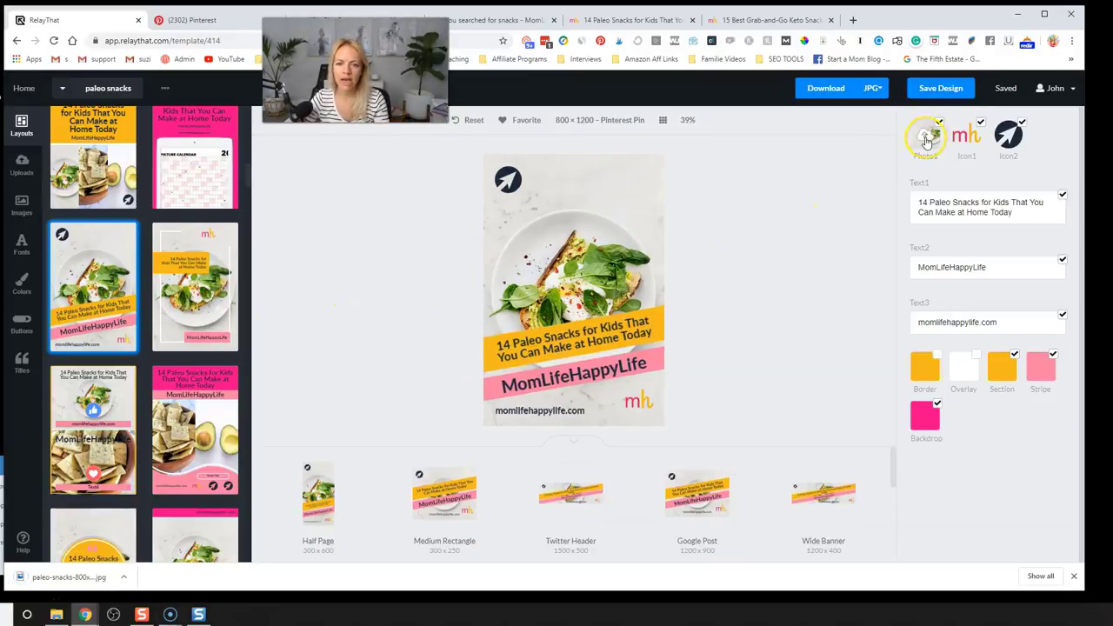
click(831, 90)
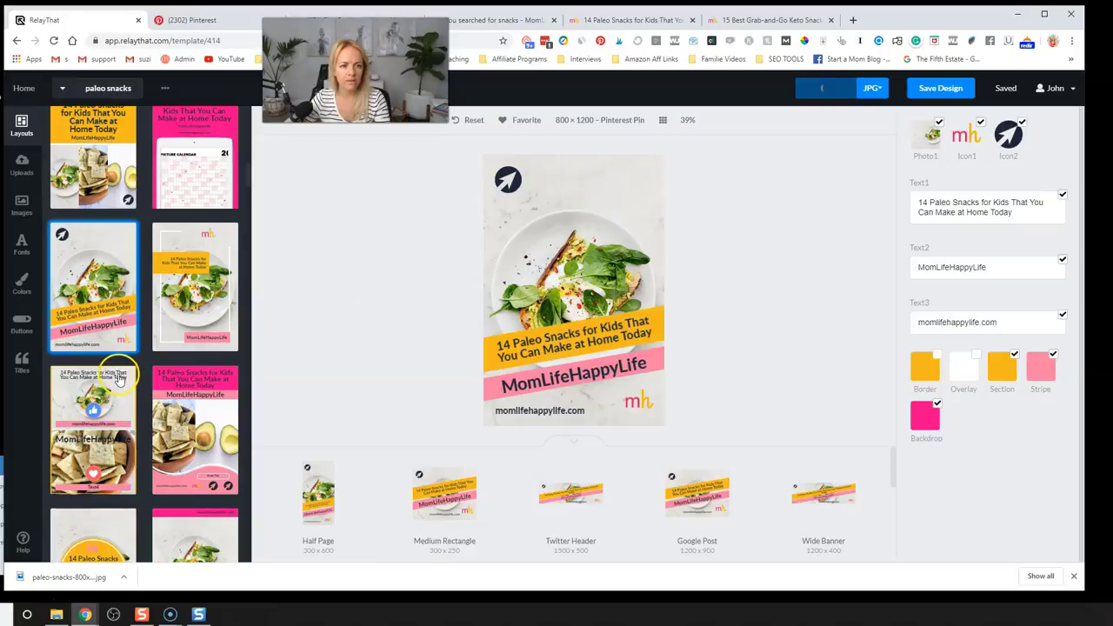
scroll(132, 365, down, 10)
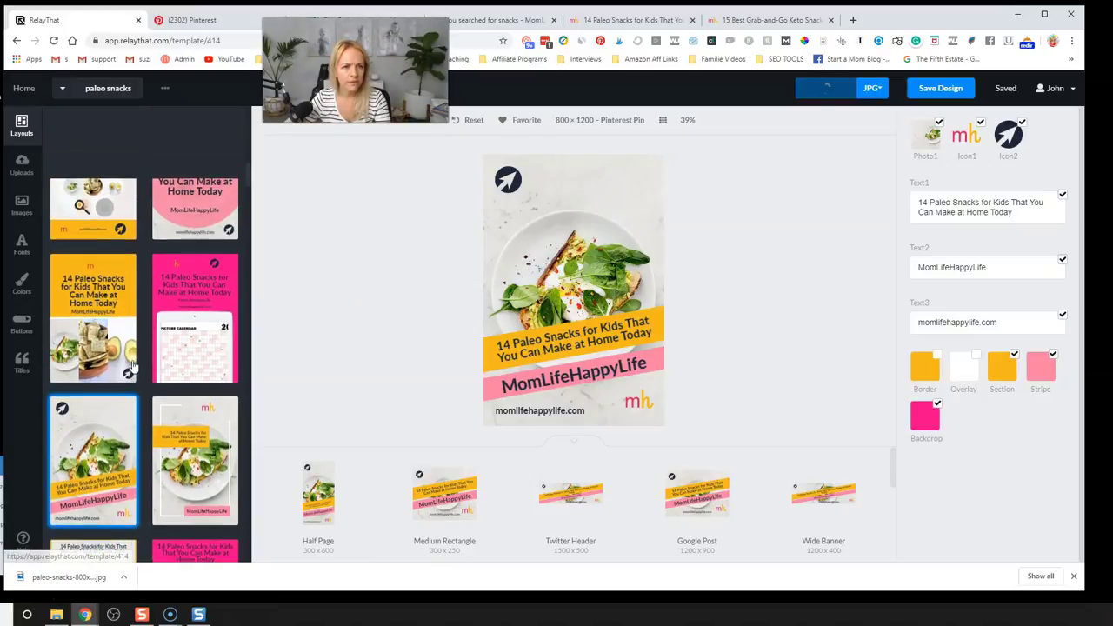
scroll(184, 344, down, 8)
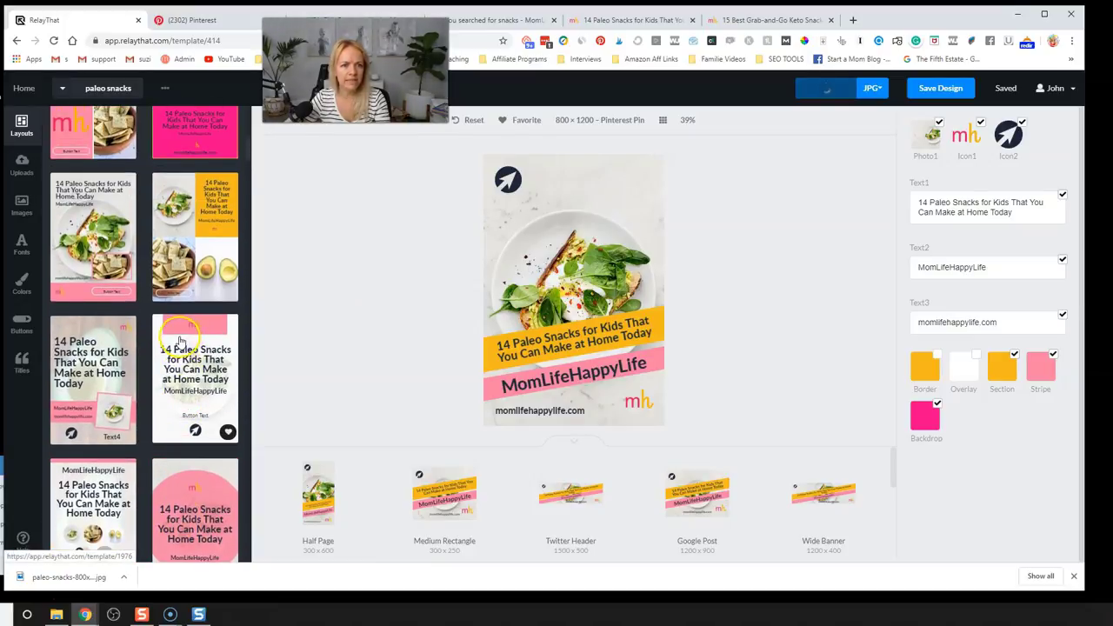
- Download the four-photo grid pin, then switch to the grid with a pink logo tile
click(207, 320)
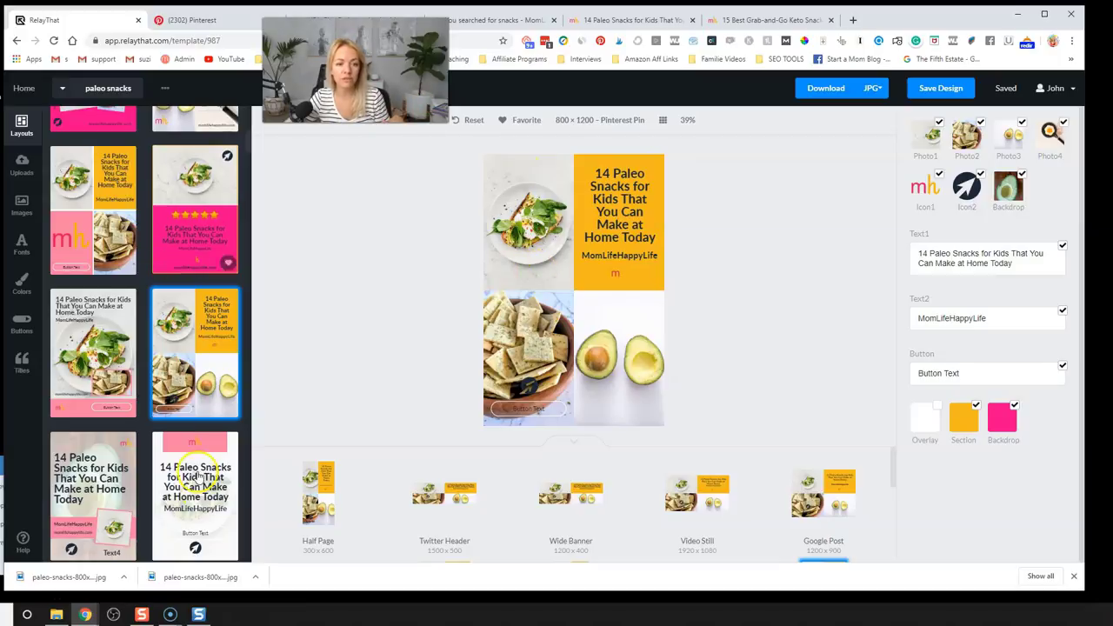
scroll(197, 470, down, 3)
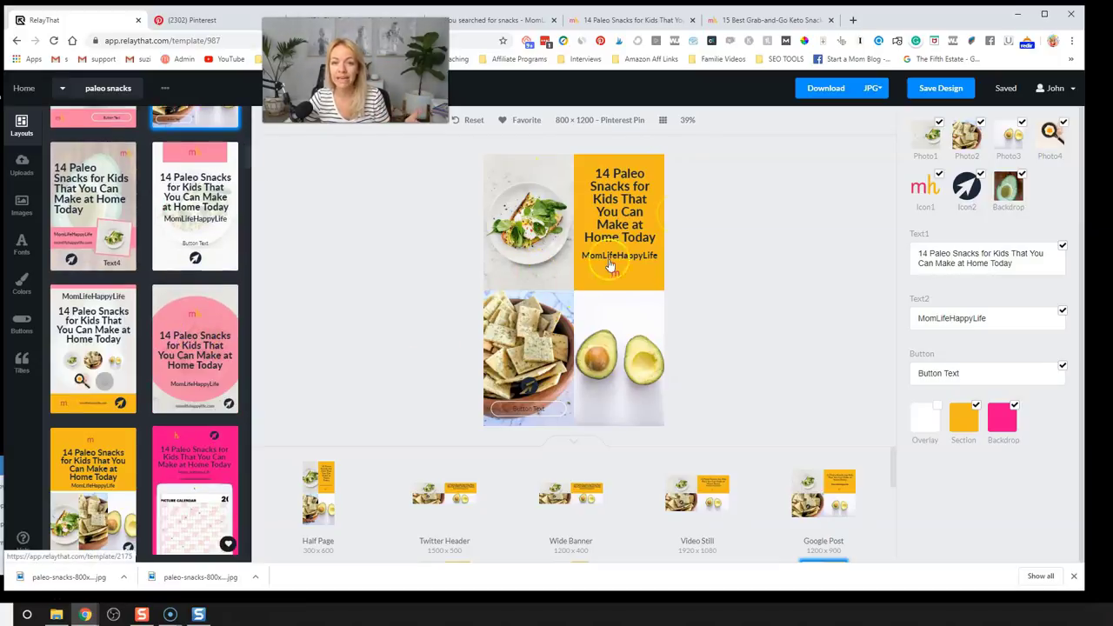
click(826, 90)
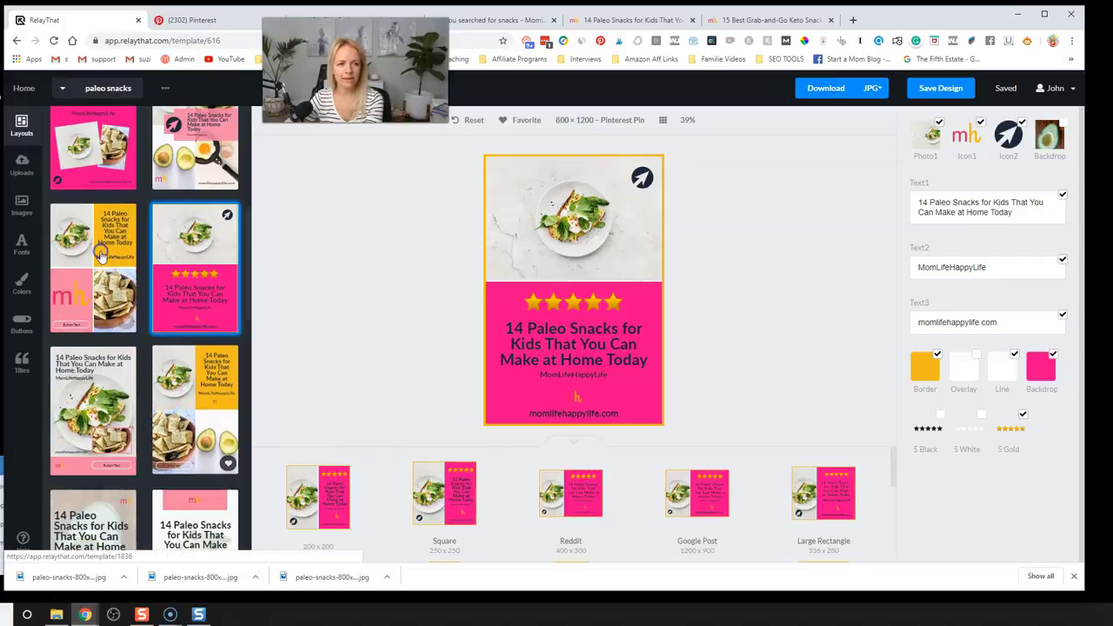
click(101, 265)
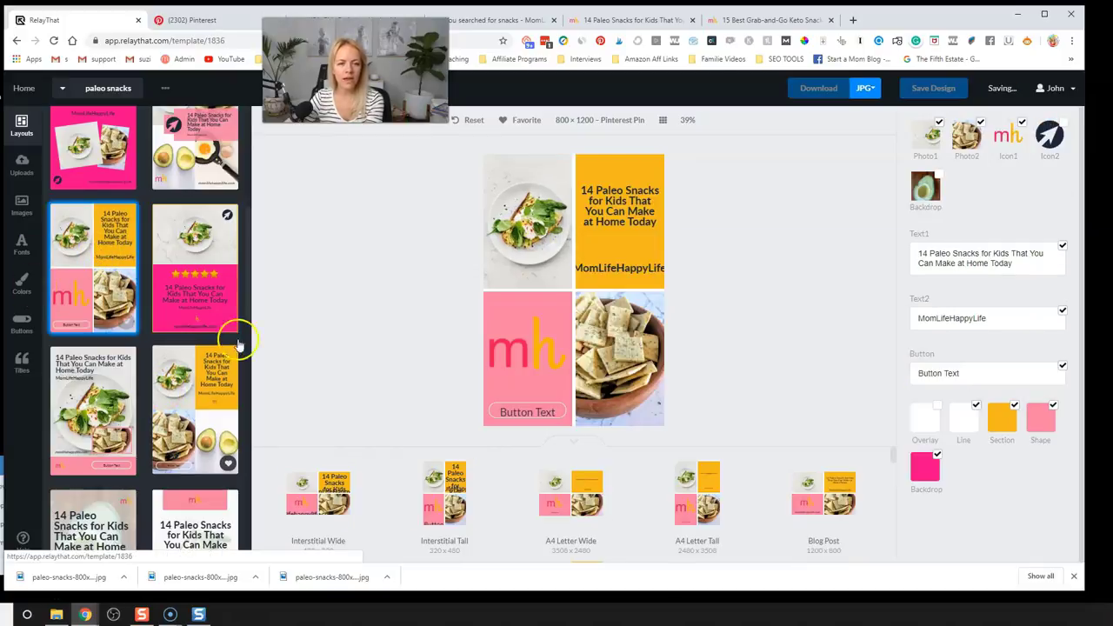
- Download the pink-tile grid pin, then apply and download the pink-banner collage
click(822, 89)
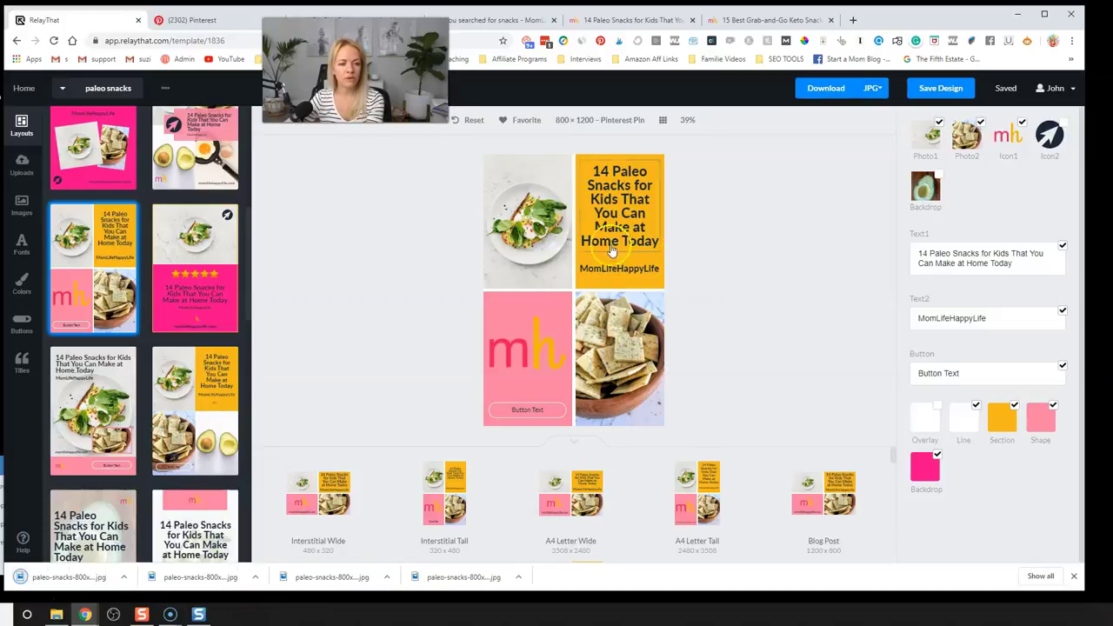
scroll(200, 243, up, 1)
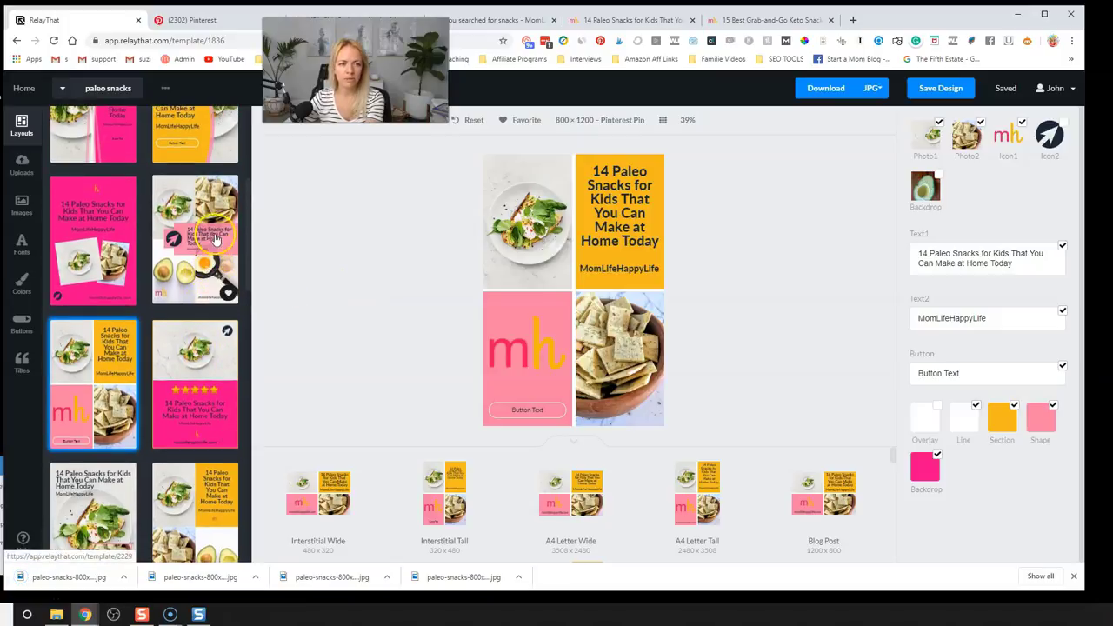
click(214, 239)
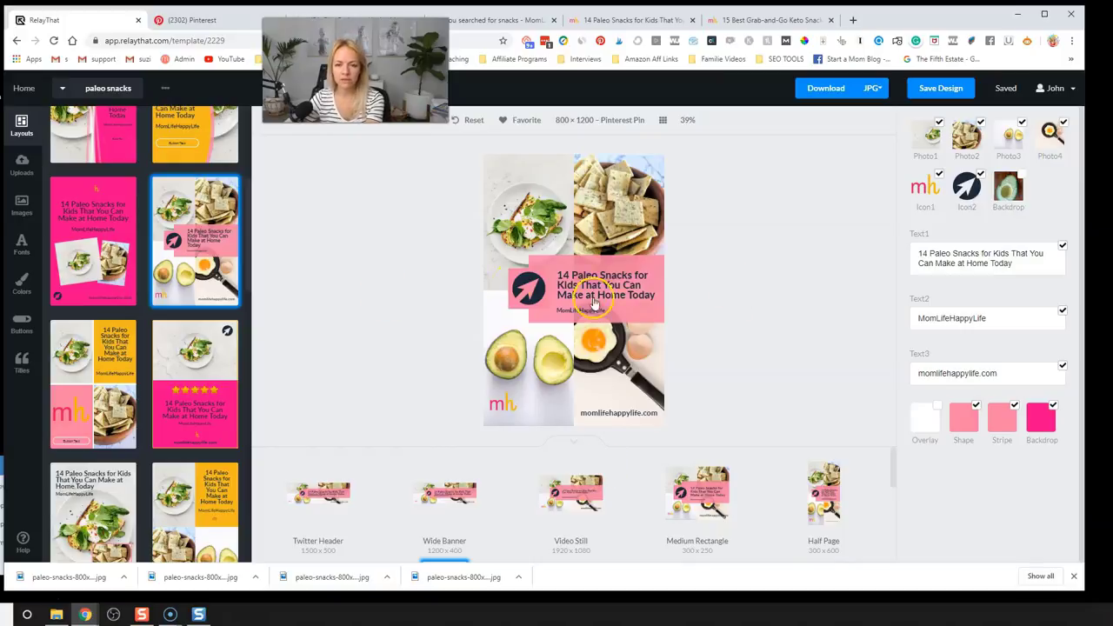
click(829, 87)
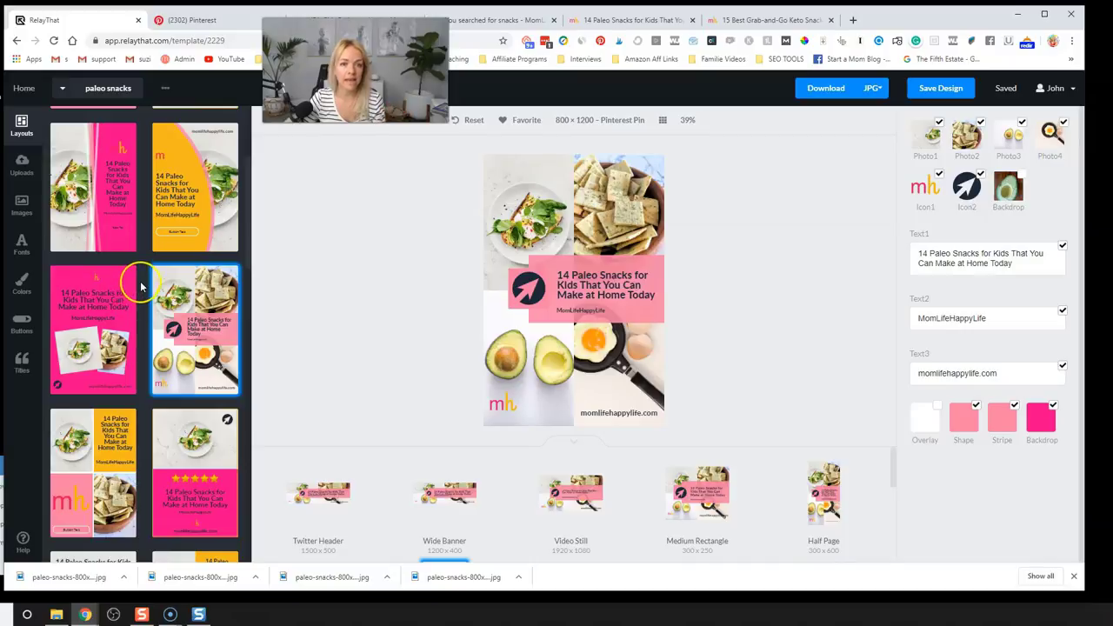
- Apply the layout with the headline above a row of round food photos
scroll(142, 280, down, 2)
scroll(142, 290, down, 6)
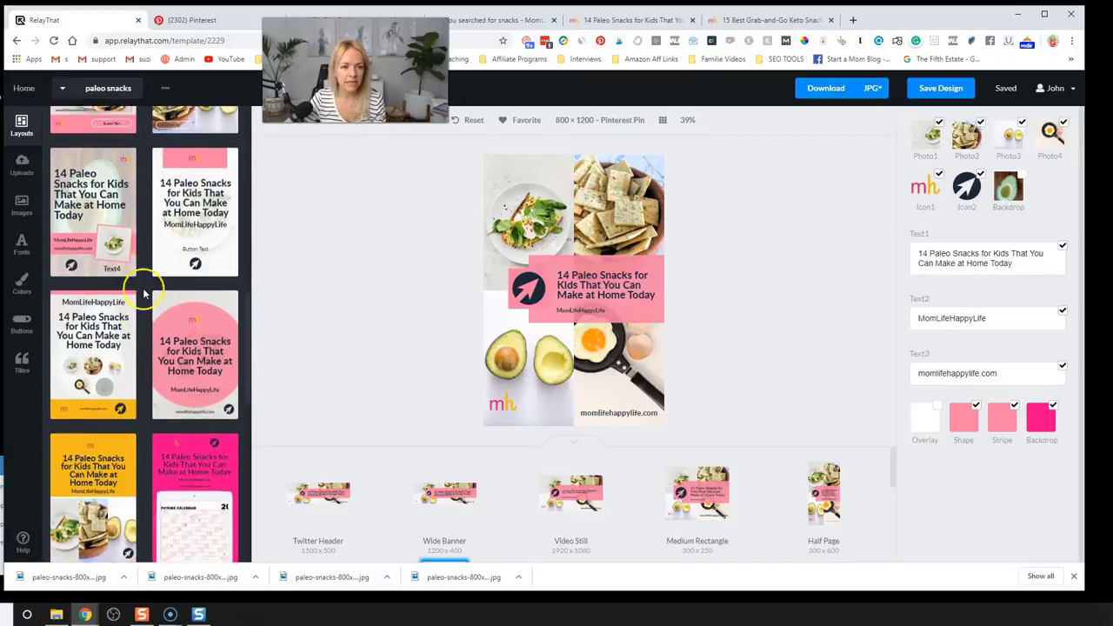
click(132, 206)
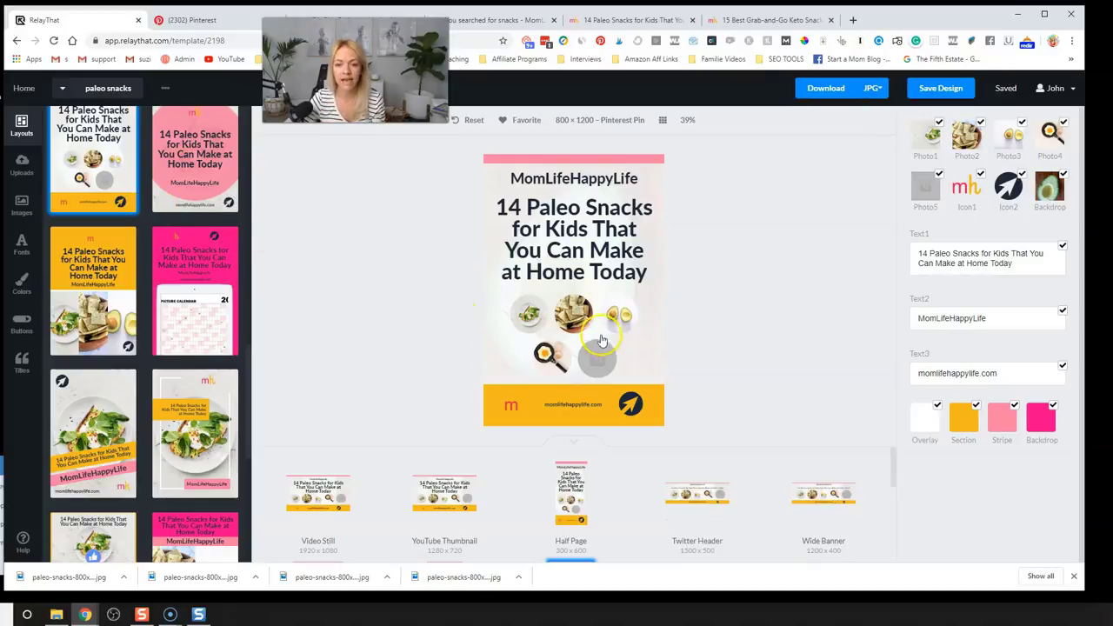
- Try the pink crackers-and-avocado and yellow brush-stroke layouts, then settle on the hot-pink circular-plate layout
scroll(204, 318, down, 5)
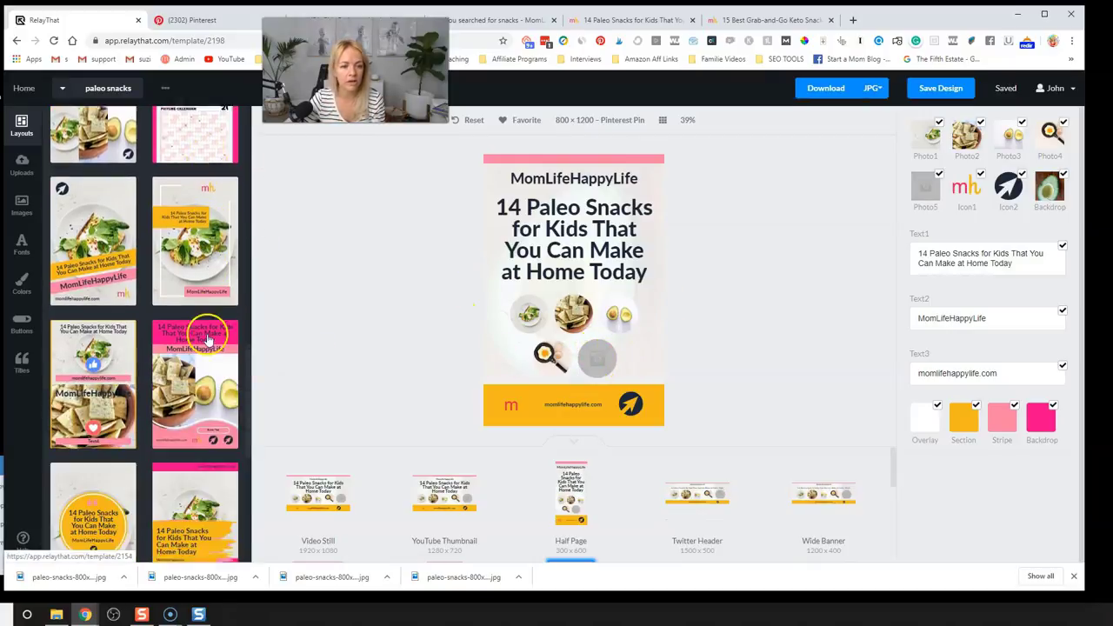
click(195, 231)
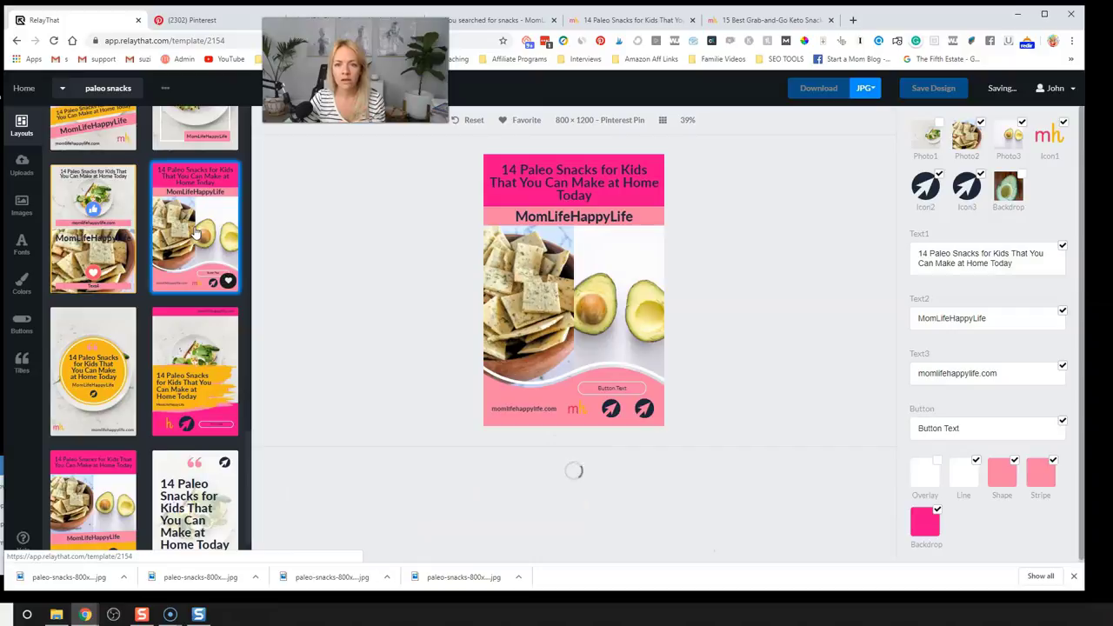
scroll(195, 231, down, 2)
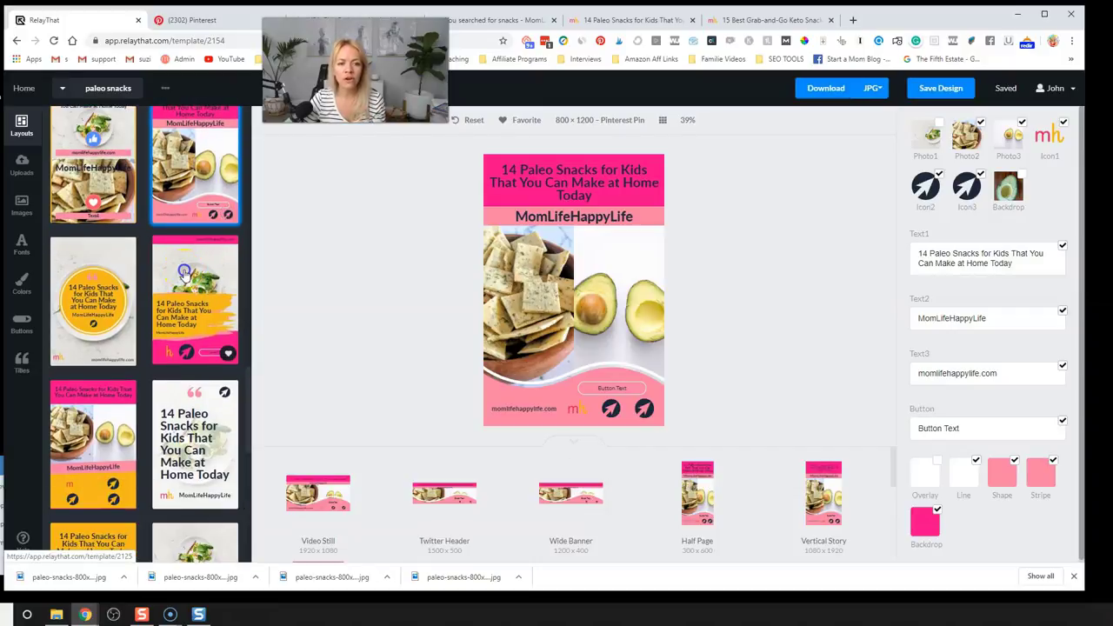
click(185, 275)
scroll(193, 288, down, 6)
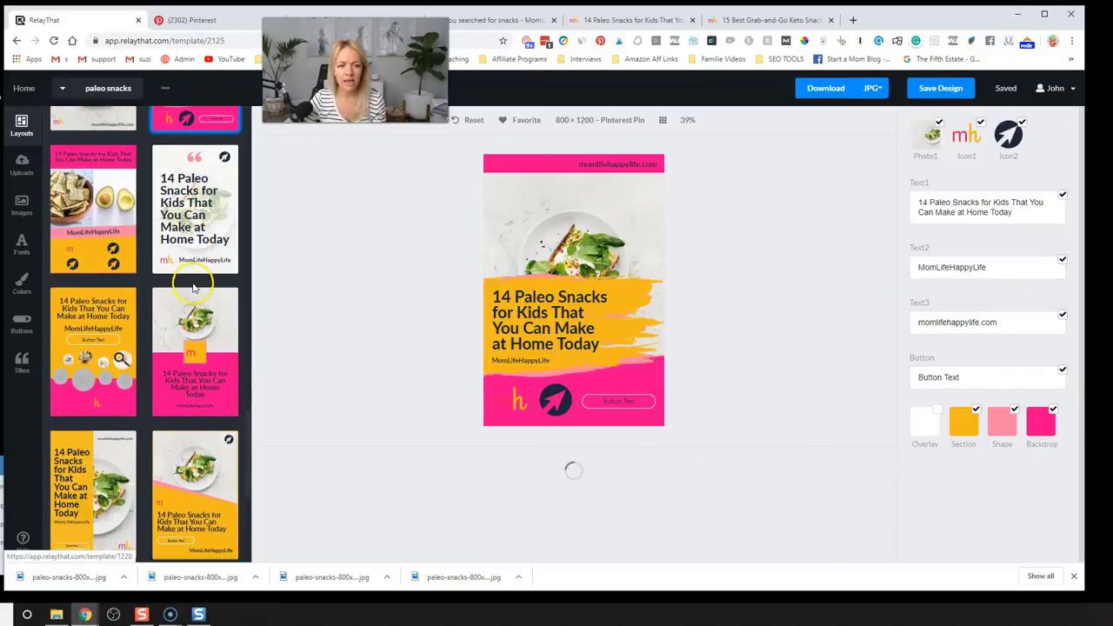
scroll(193, 289, down, 3)
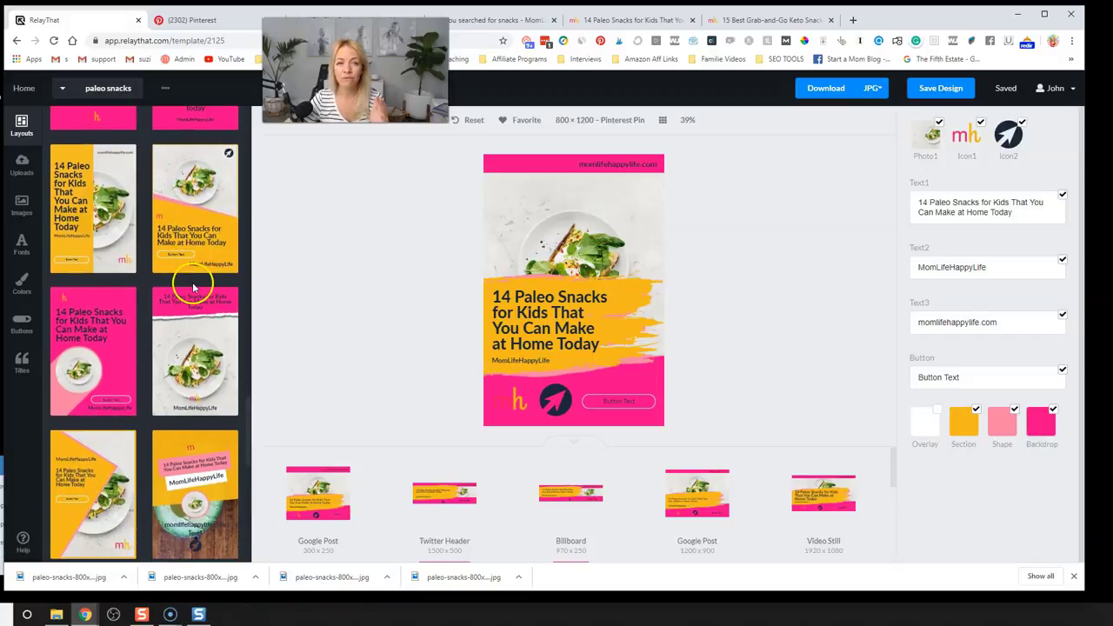
scroll(193, 289, down, 3)
click(113, 252)
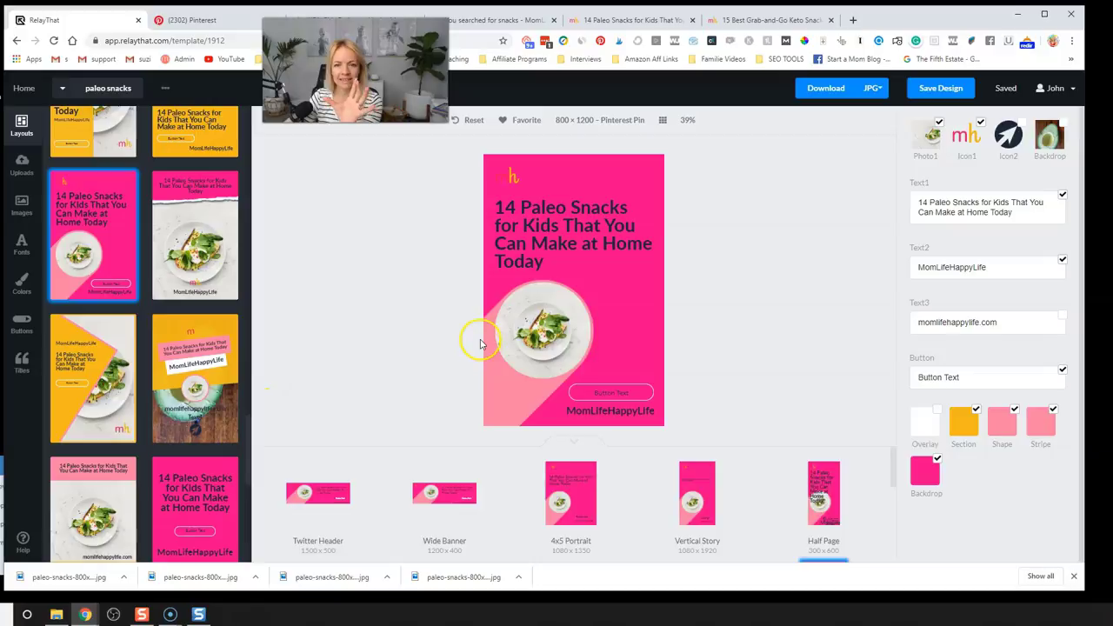
scroll(106, 383, down, 3)
scroll(106, 382, down, 10)
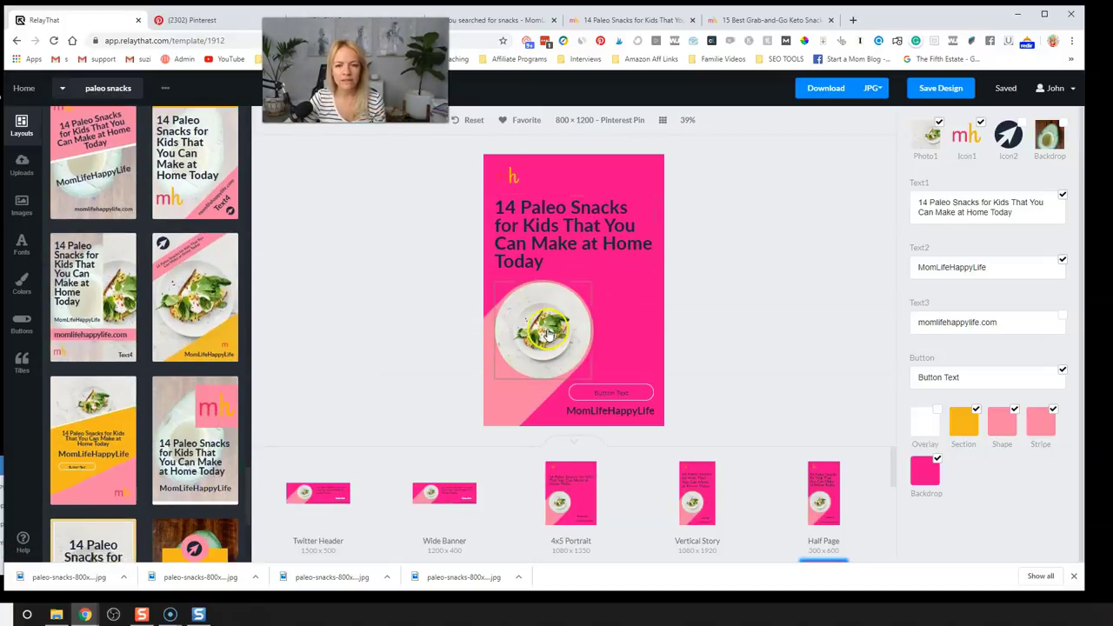
- Replace Photo1 with the fried egg in a pan image from Downloads
click(922, 142)
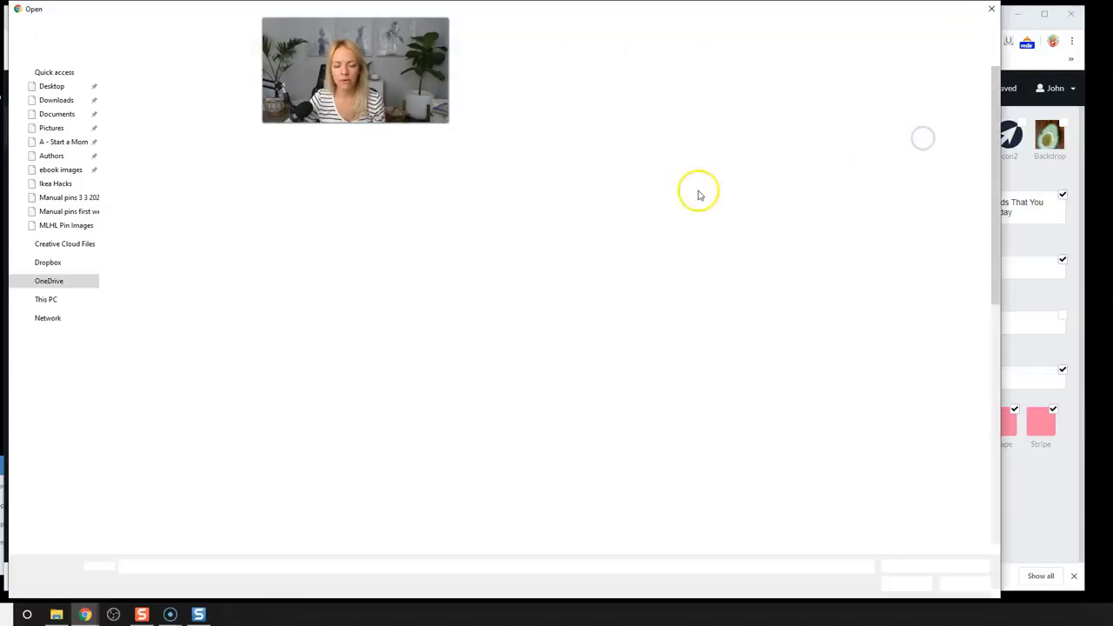
click(55, 100)
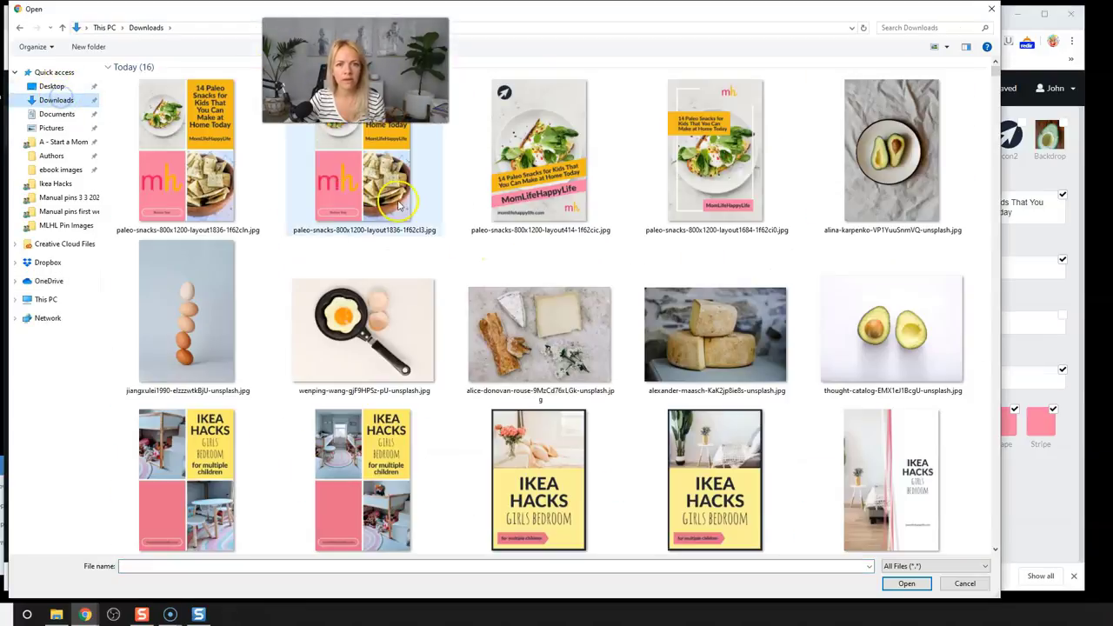
click(364, 330)
click(906, 584)
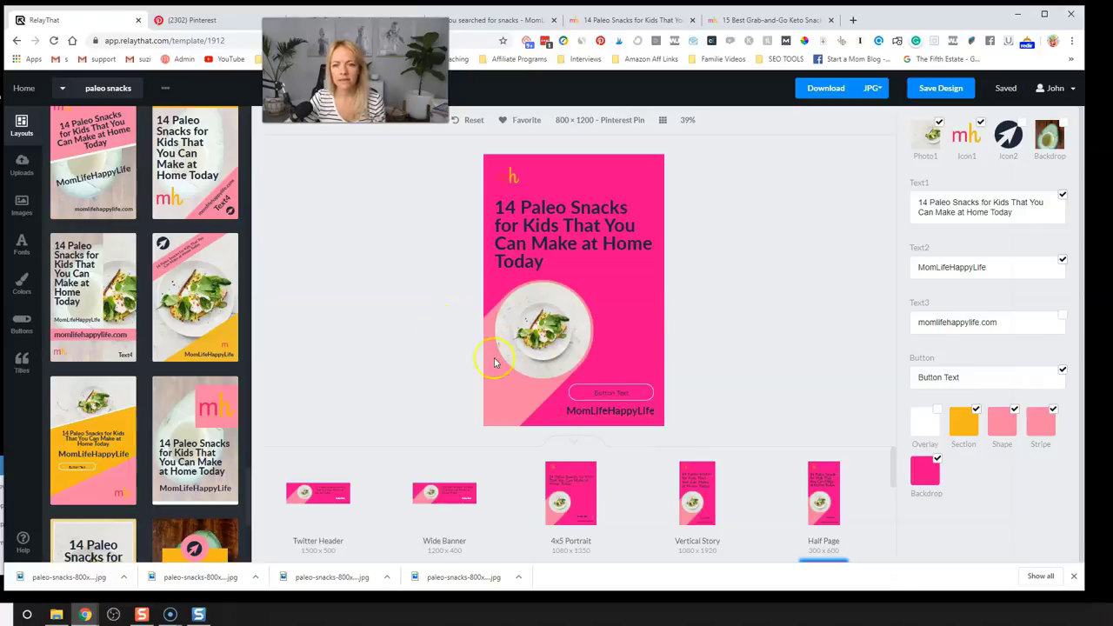
- Switch to the orange layout that shows the egg photo on top
scroll(199, 307, down, 3)
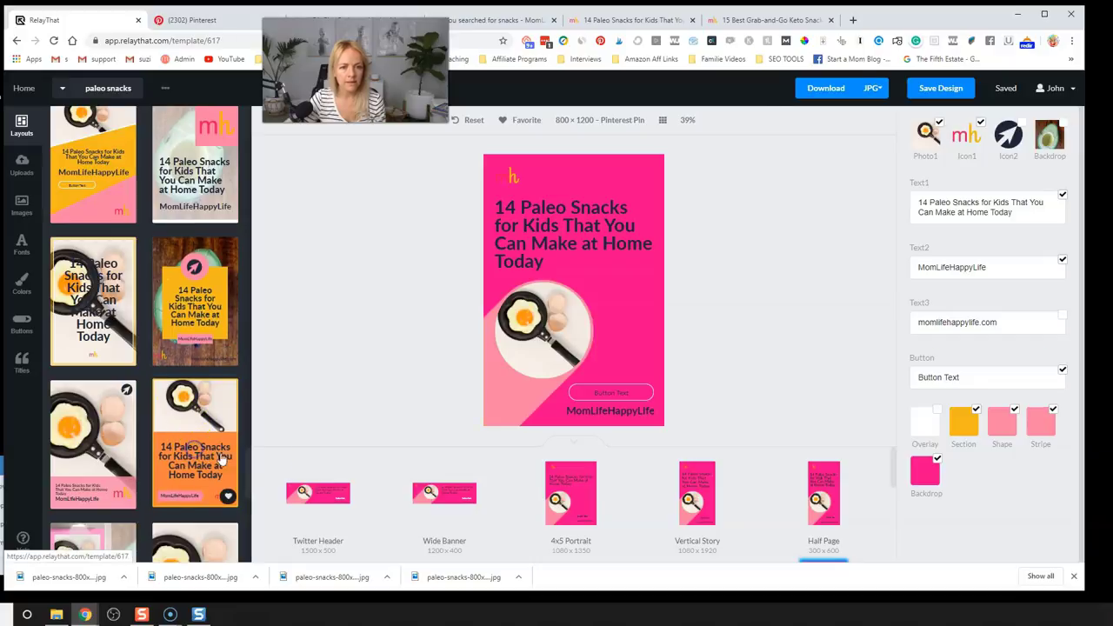
click(221, 459)
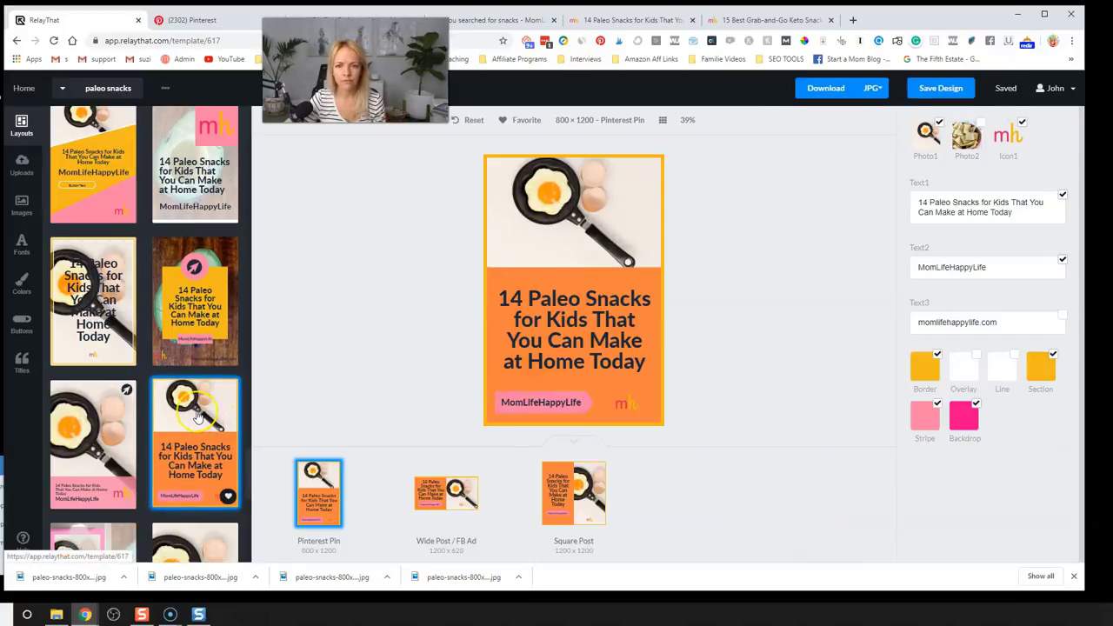
scroll(198, 417, down, 3)
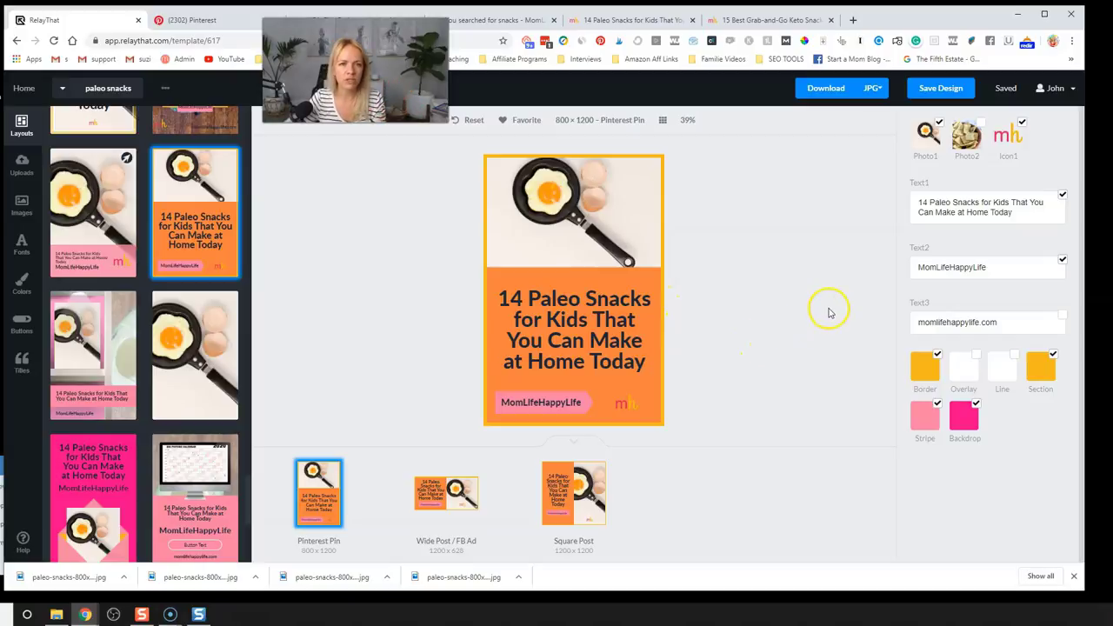
- Fix the headline's highlight braces so the words after Kids are highlighted
click(979, 212)
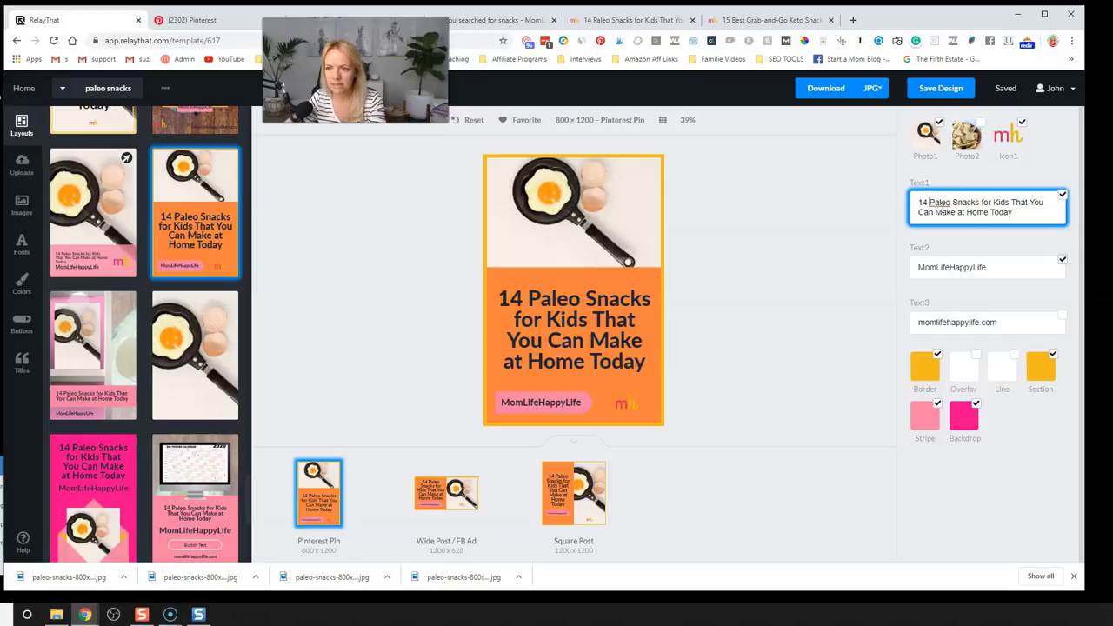
text({)
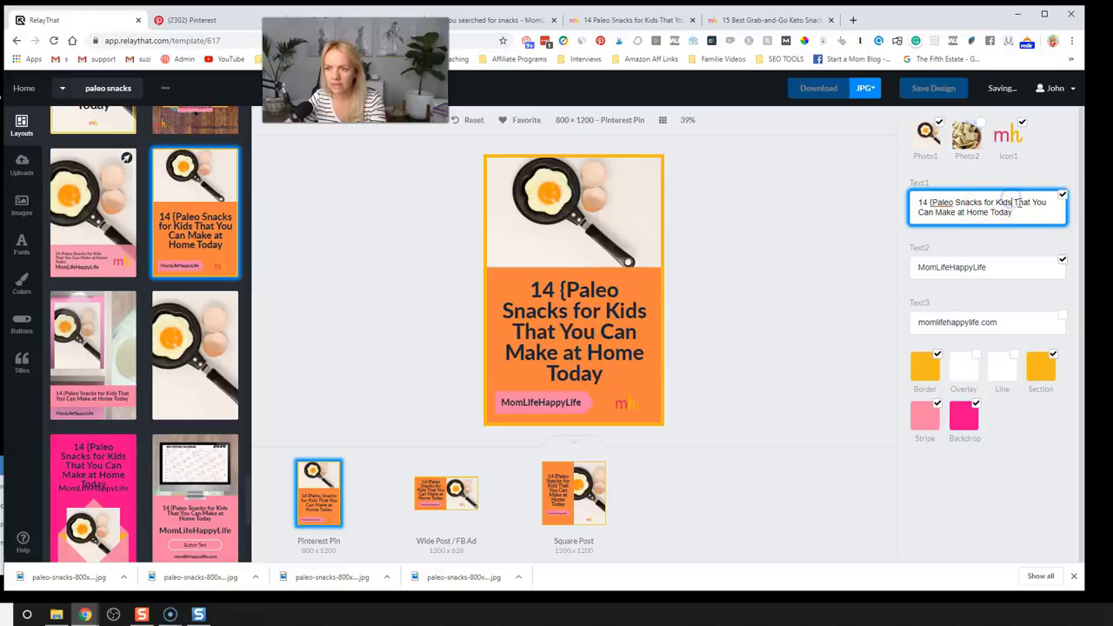
text({)
key(BackSpace)
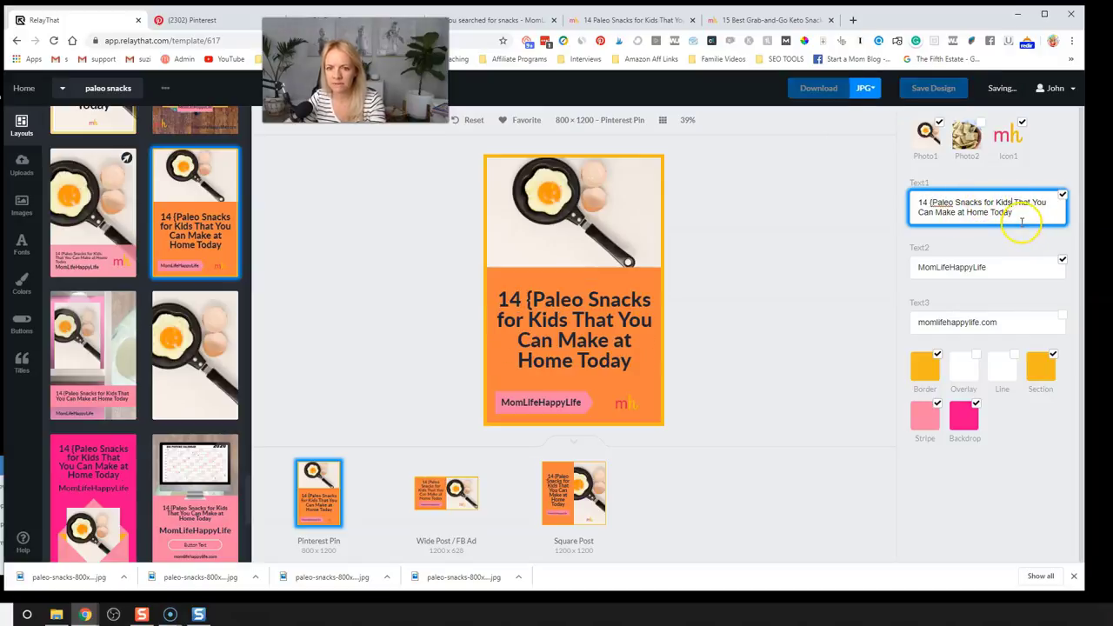
text(})
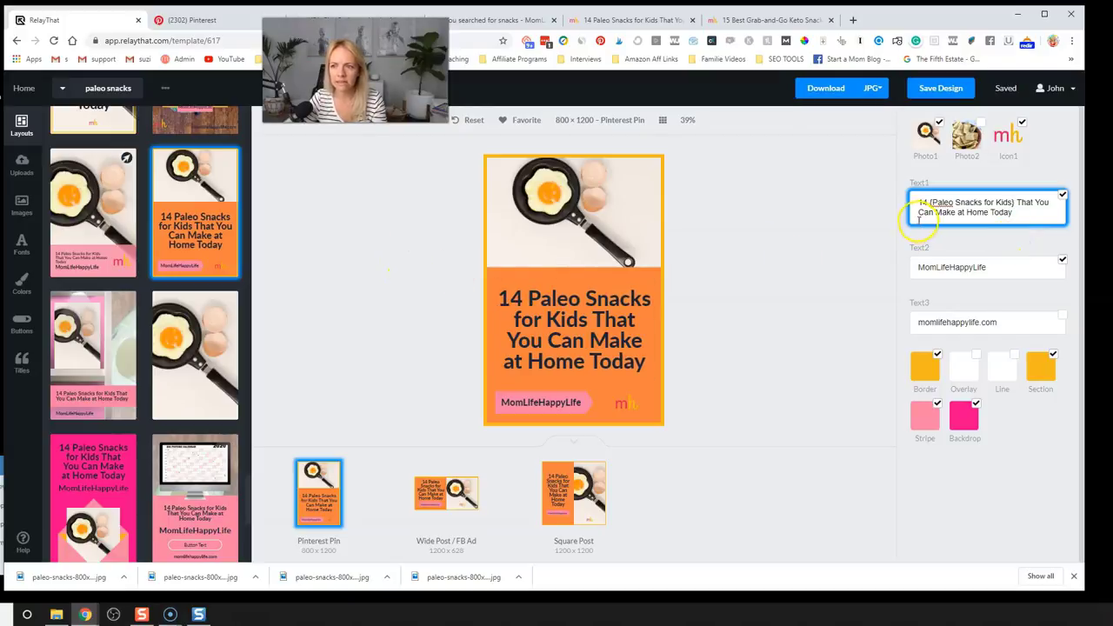
- Try Bebas Neue Bold and Comfortaa as highlight font, settling on Aileron Black
click(21, 244)
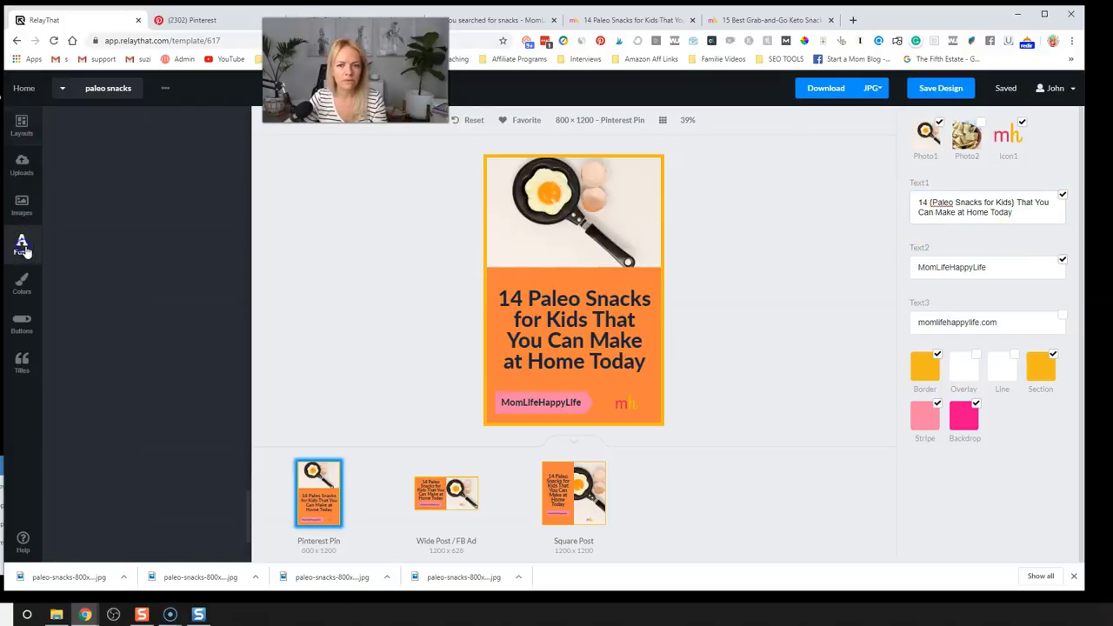
scroll(152, 170, up, 20)
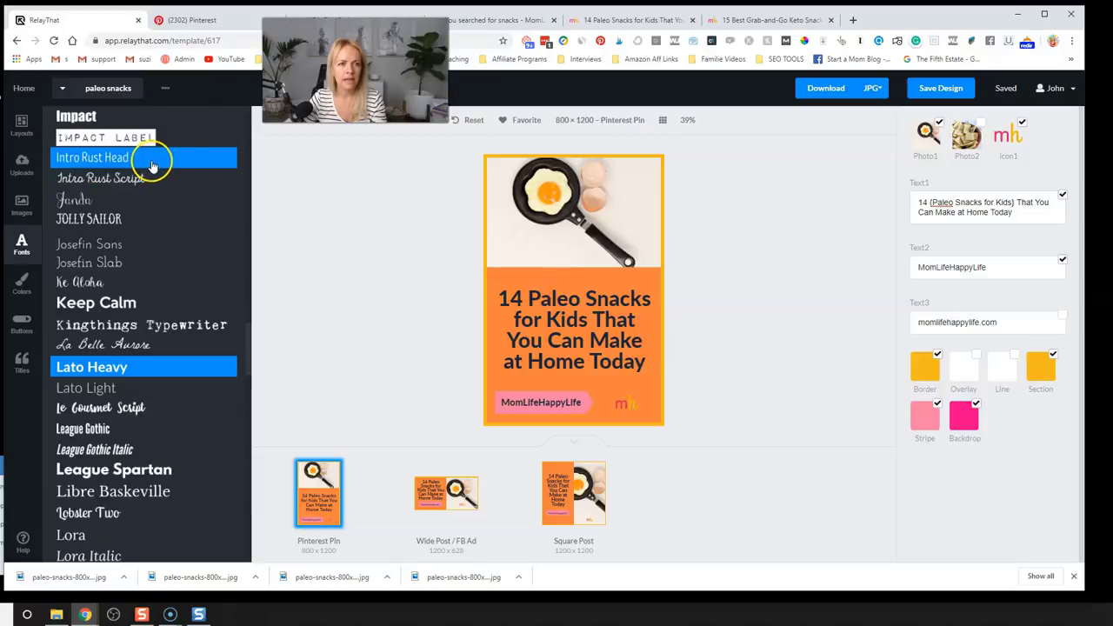
click(151, 165)
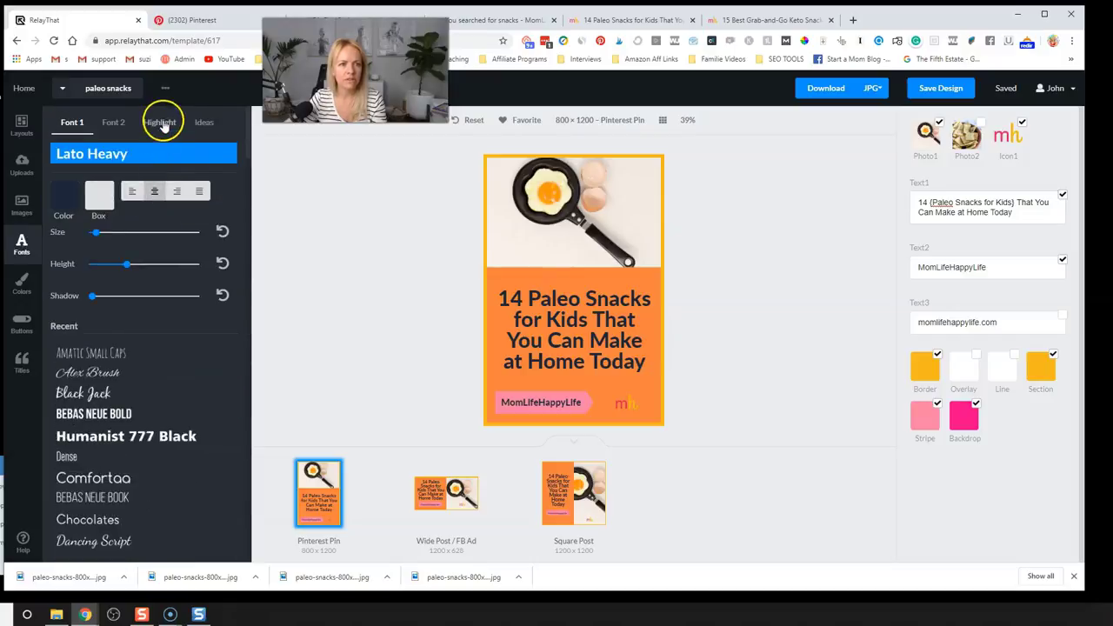
click(160, 122)
click(161, 364)
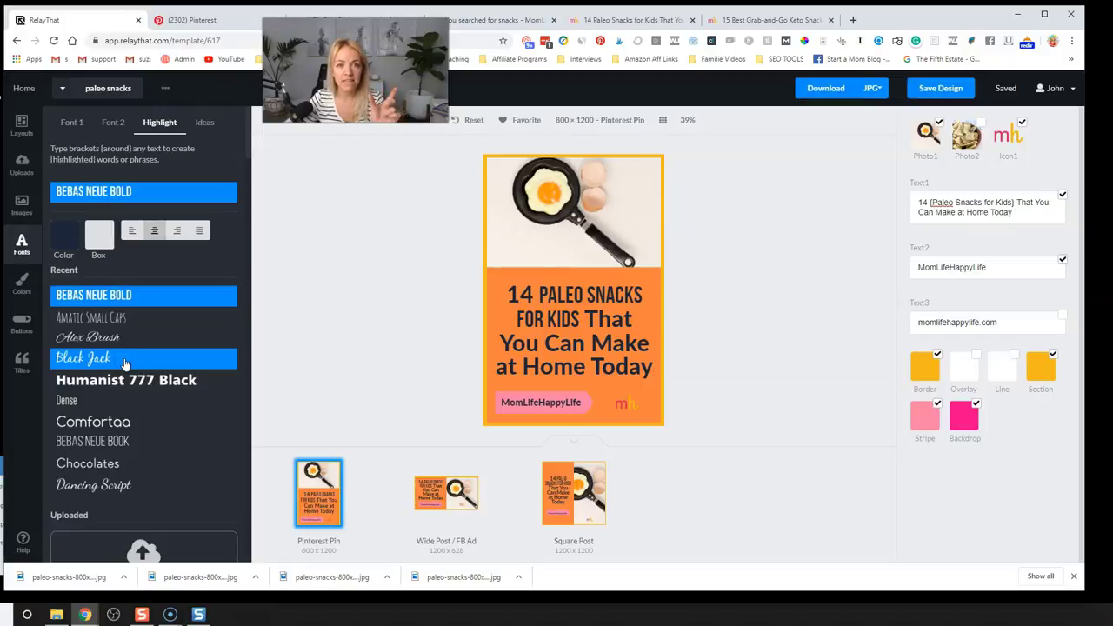
scroll(125, 364, down, 3)
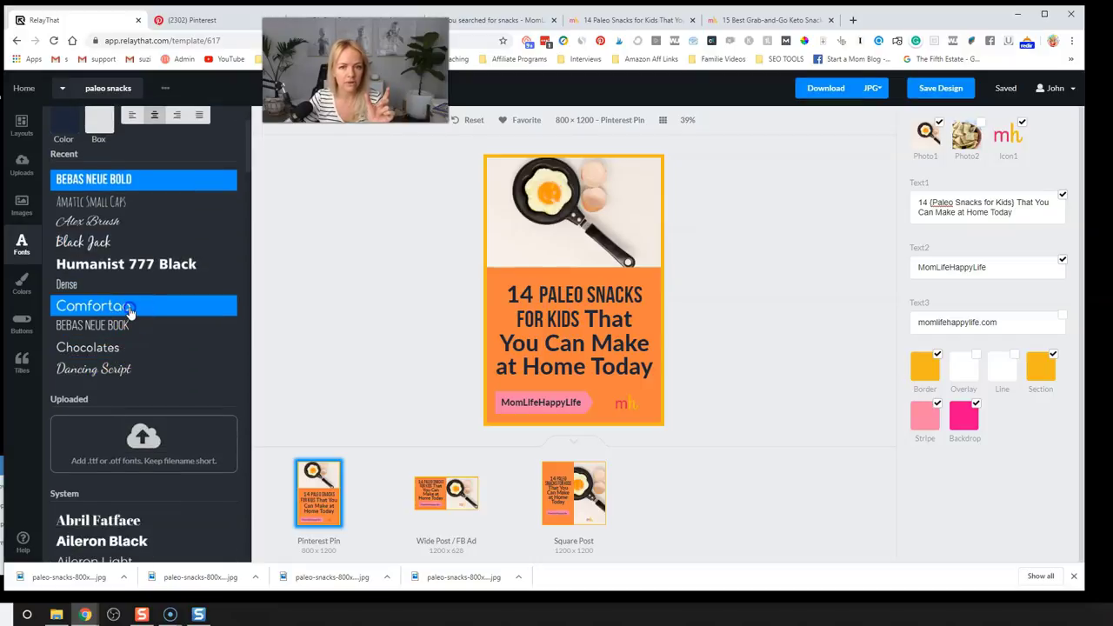
click(130, 306)
scroll(130, 313, down, 3)
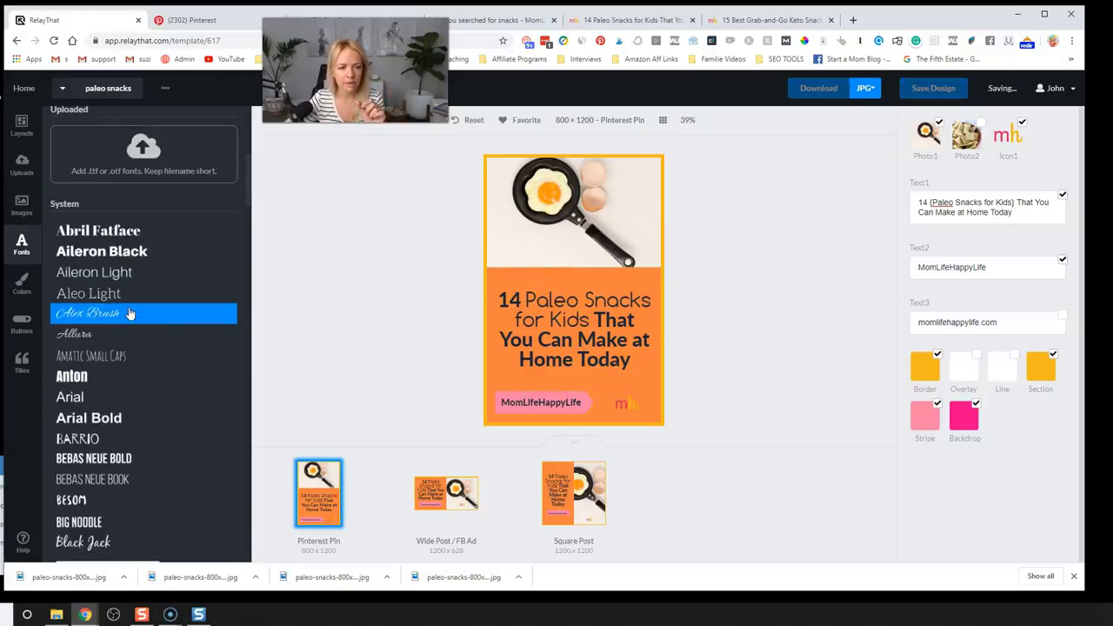
click(125, 251)
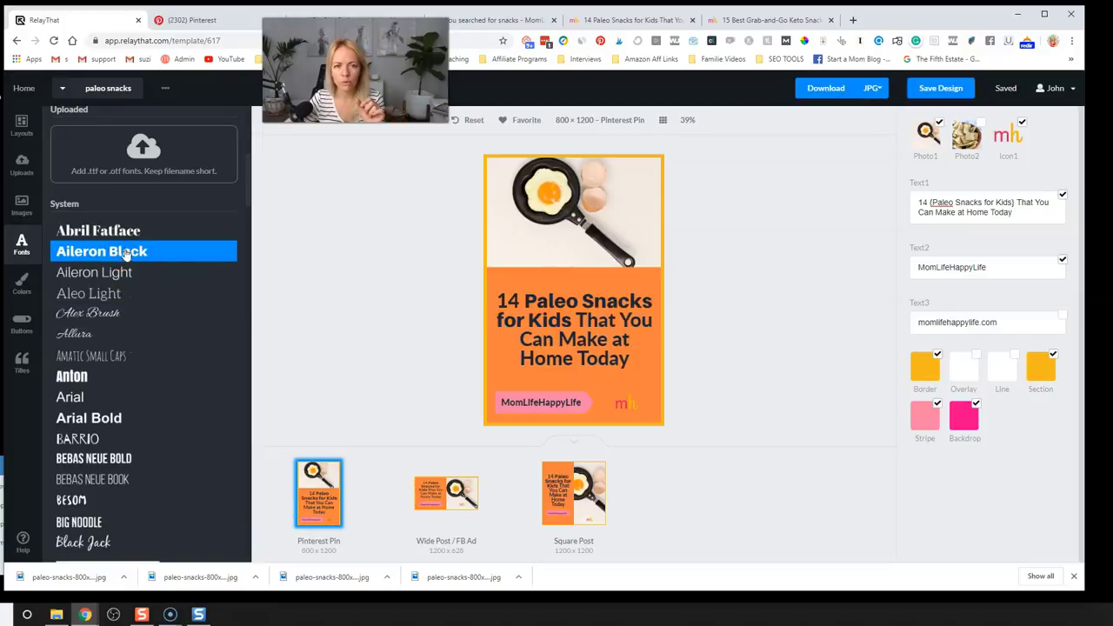
- Try Amatic Small Caps and Bebas Neue Bold for Font 1, choosing Humanist 777 Black
click(73, 123)
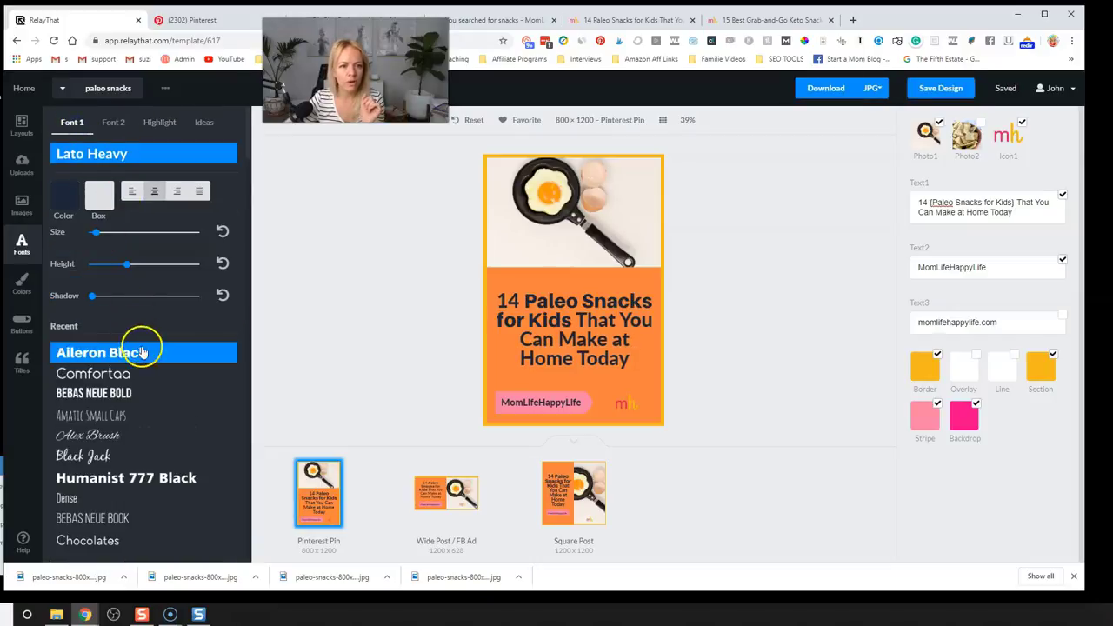
click(137, 421)
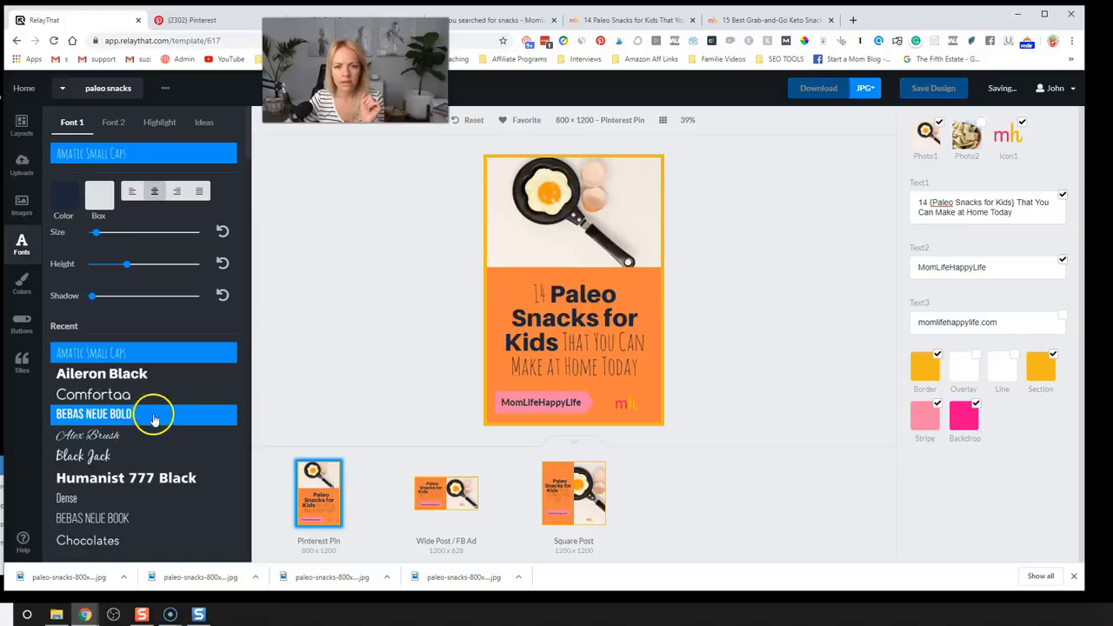
click(153, 414)
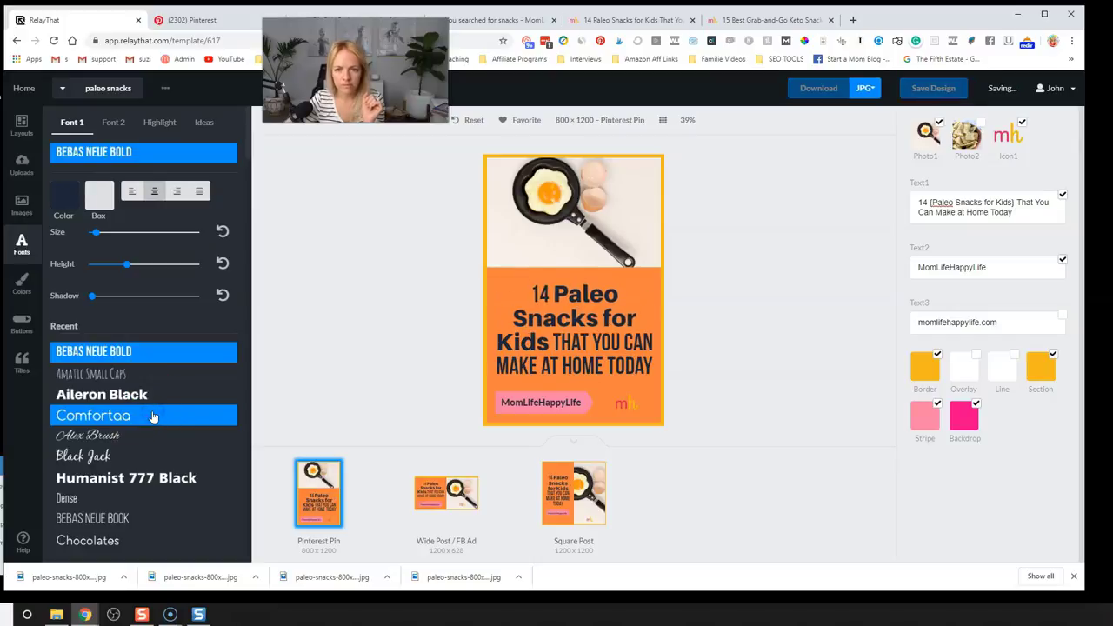
scroll(152, 416, down, 2)
click(152, 306)
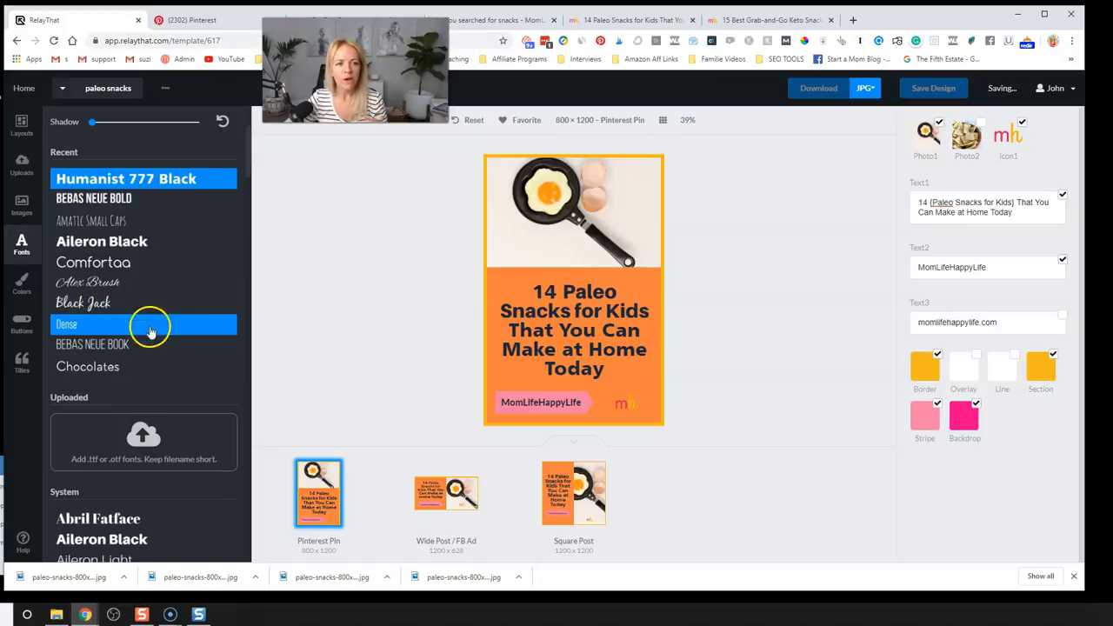
- Try Pinterest Red, Red Rover, Koi Pond and Night Torch presets, then apply Mint Lipstick
click(23, 292)
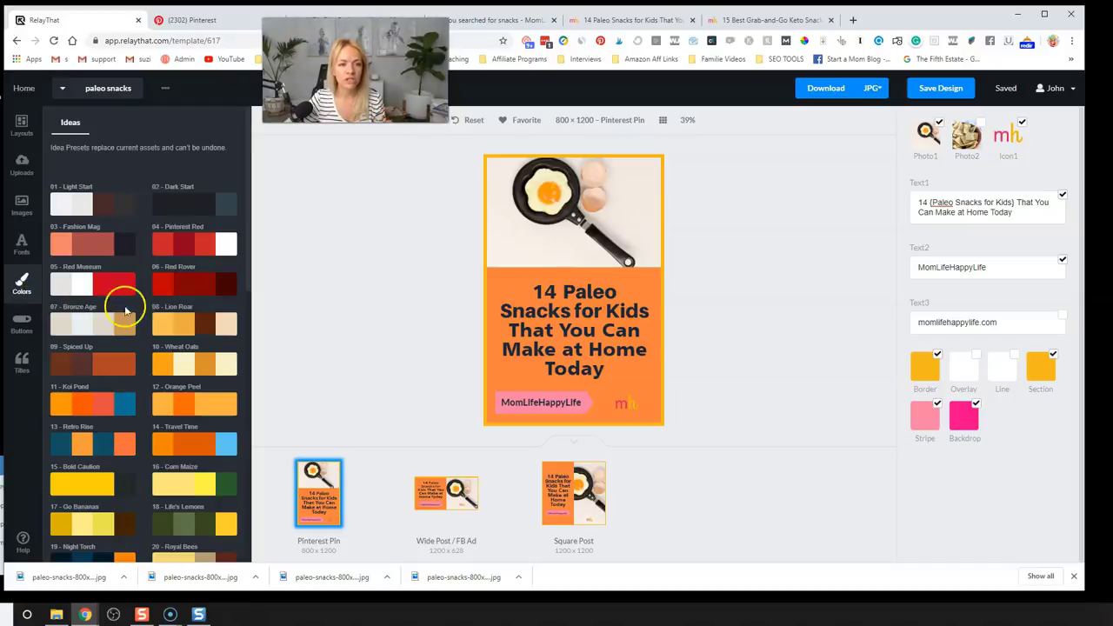
click(187, 249)
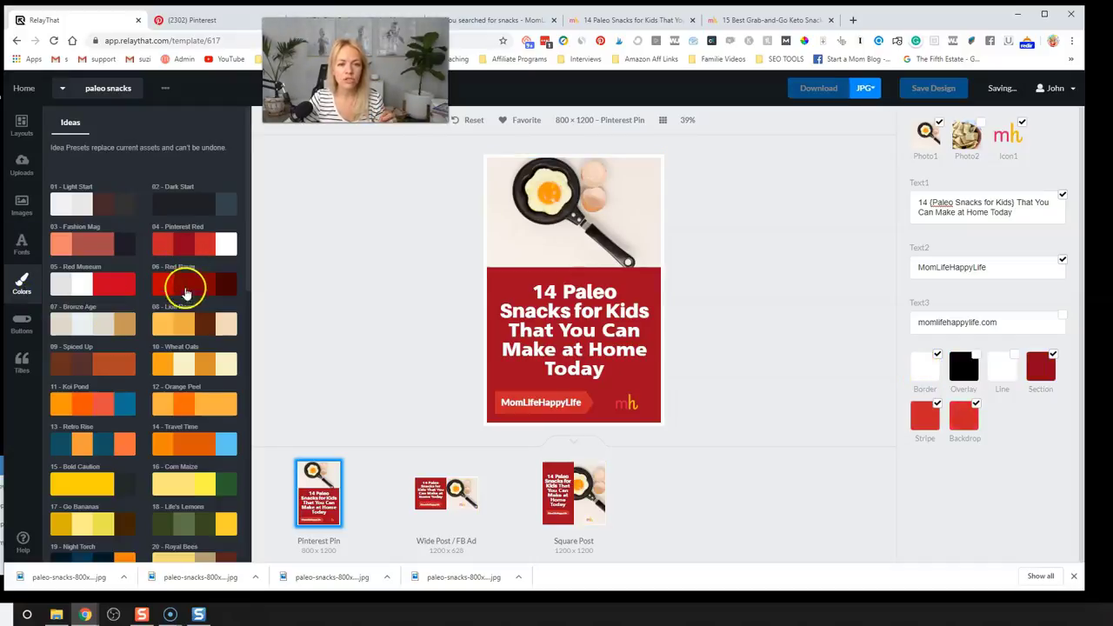
click(185, 290)
click(82, 400)
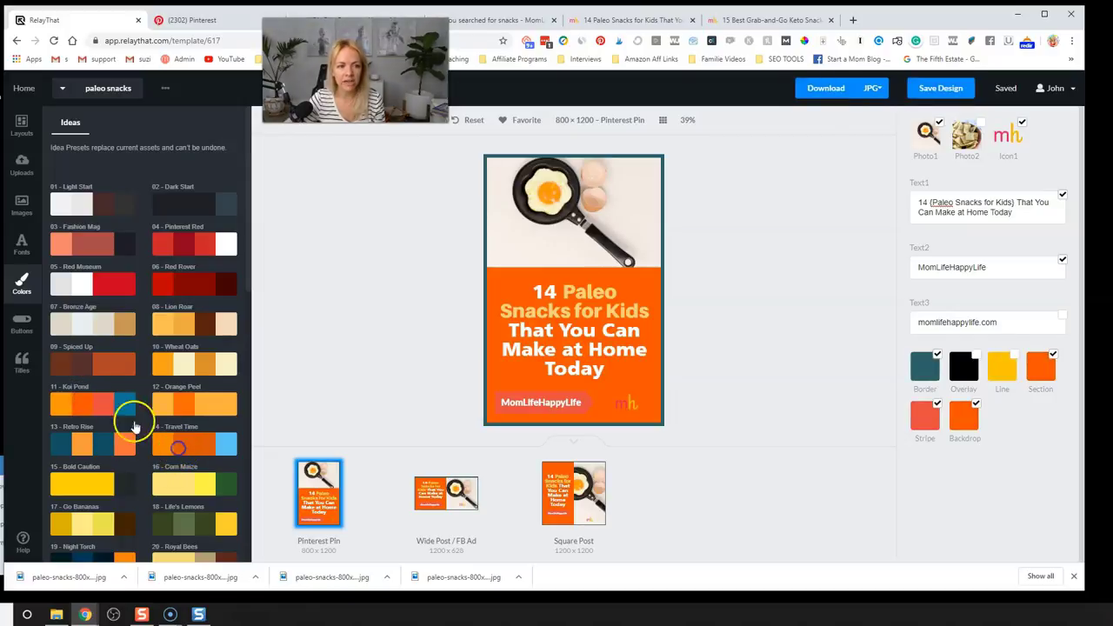
click(124, 416)
scroll(94, 365, down, 2)
click(98, 393)
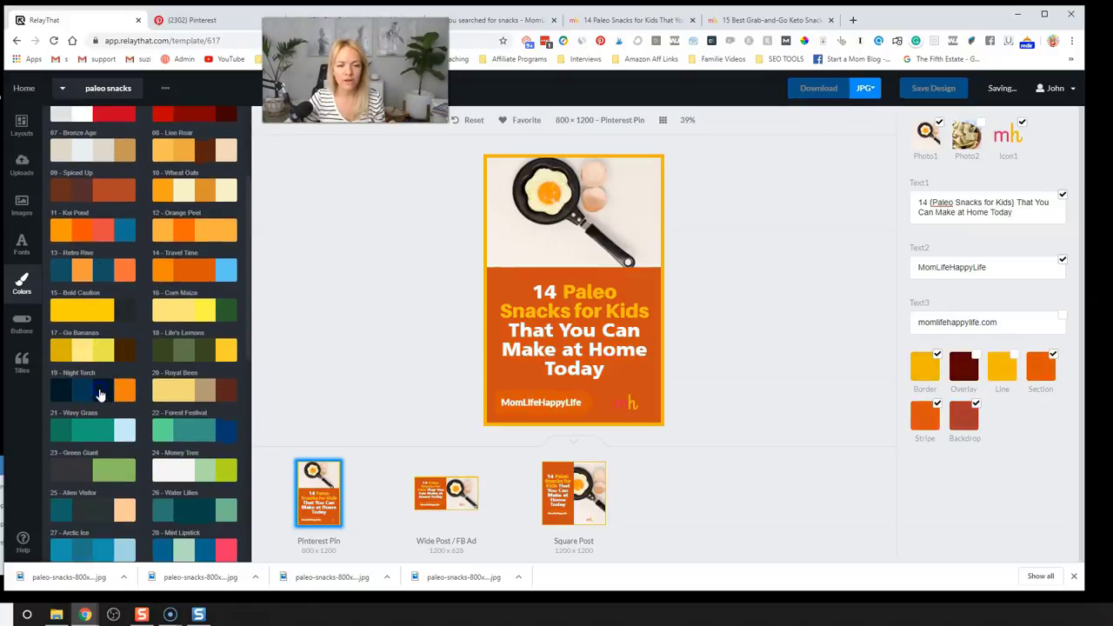
scroll(210, 395, down, 2)
click(211, 385)
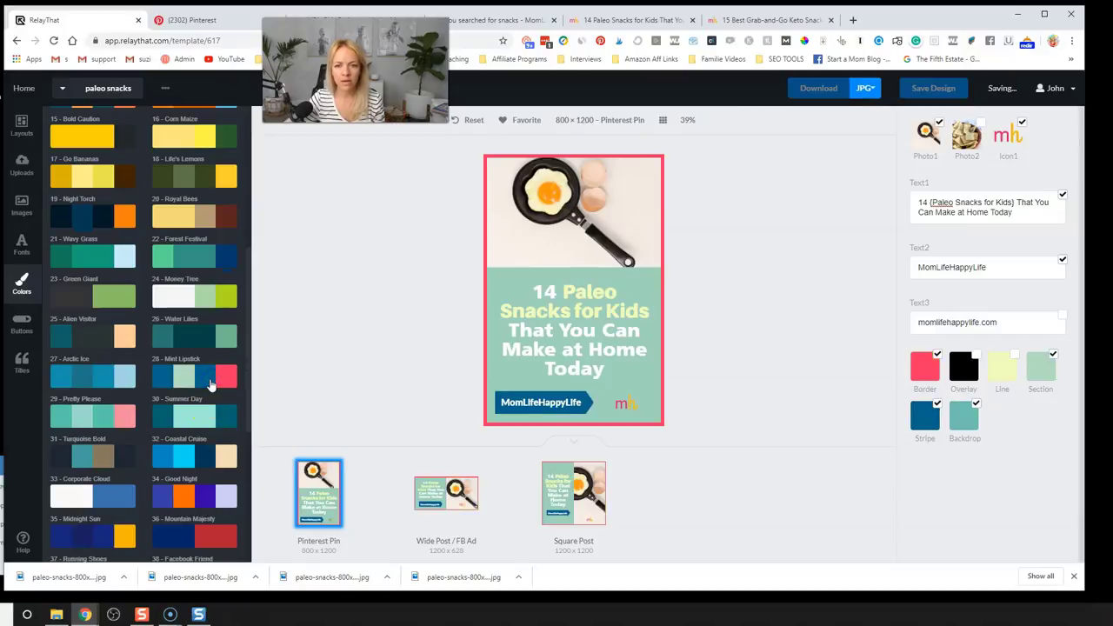
scroll(113, 278, up, 4)
- Browse the list of pin layouts
click(26, 127)
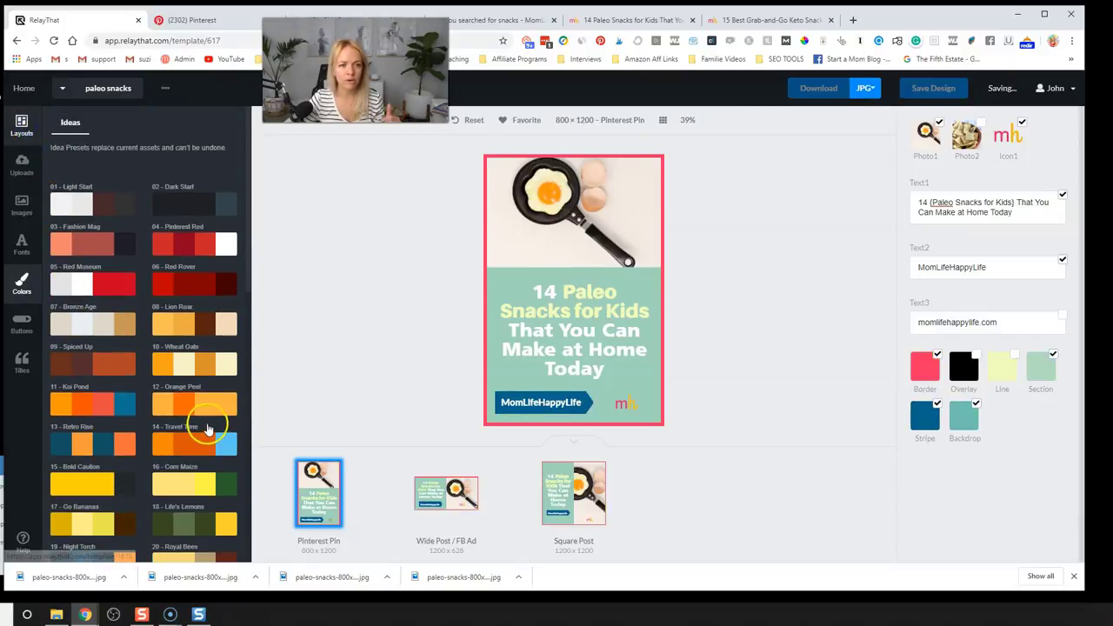
scroll(198, 376, down, 1)
scroll(197, 375, down, 1)
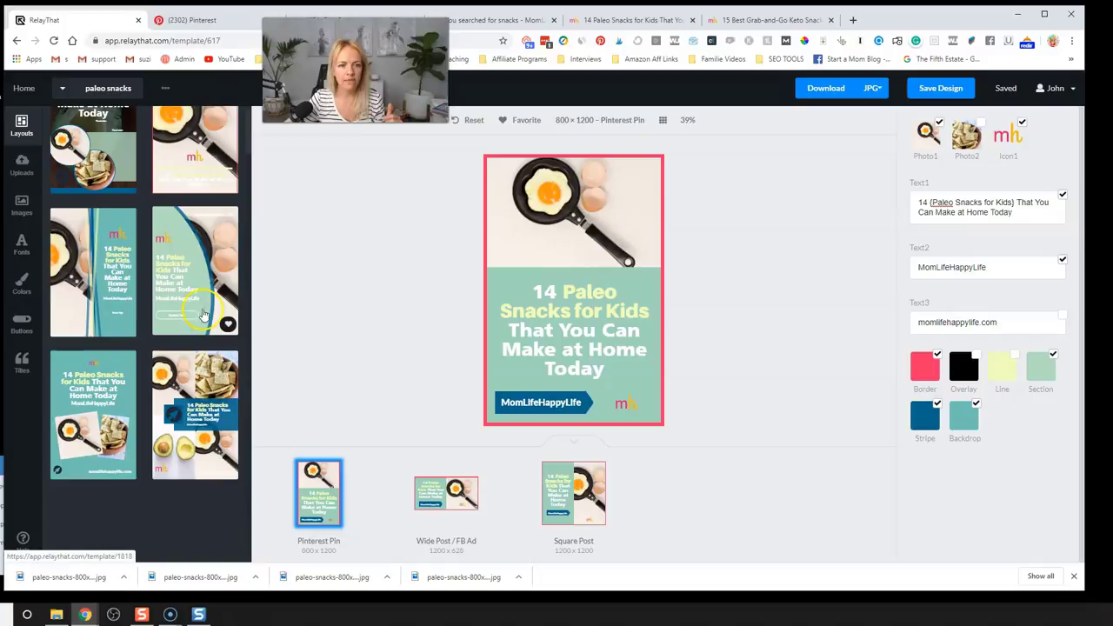
- Apply the four-photo layout and replace Photo1 with the alina-karpenko avocado-on-plate image
click(210, 401)
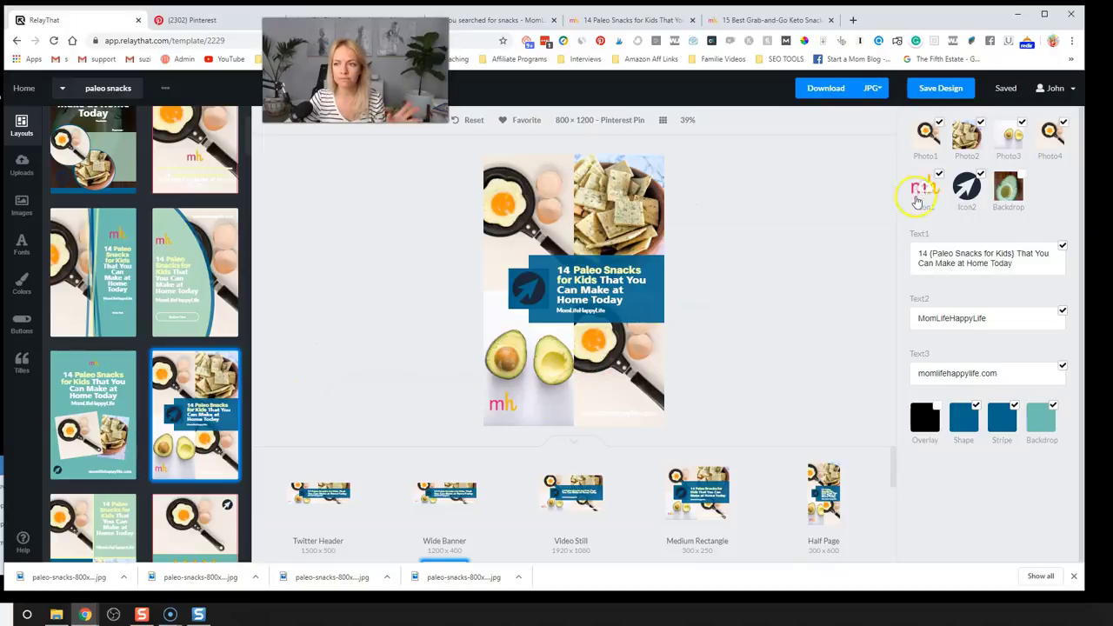
click(928, 136)
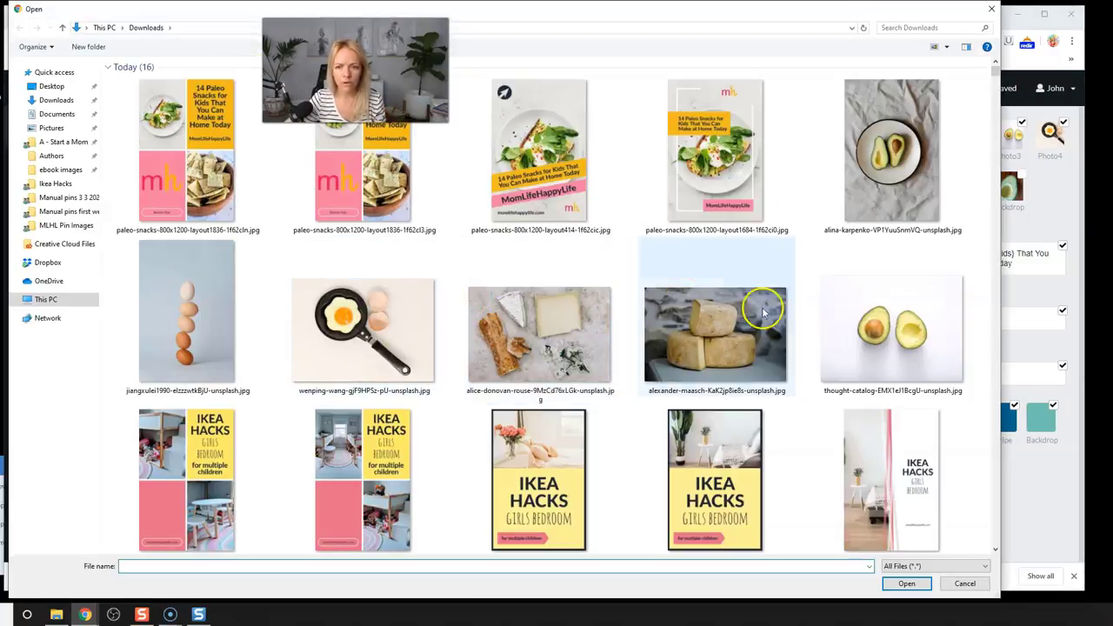
click(877, 202)
click(907, 583)
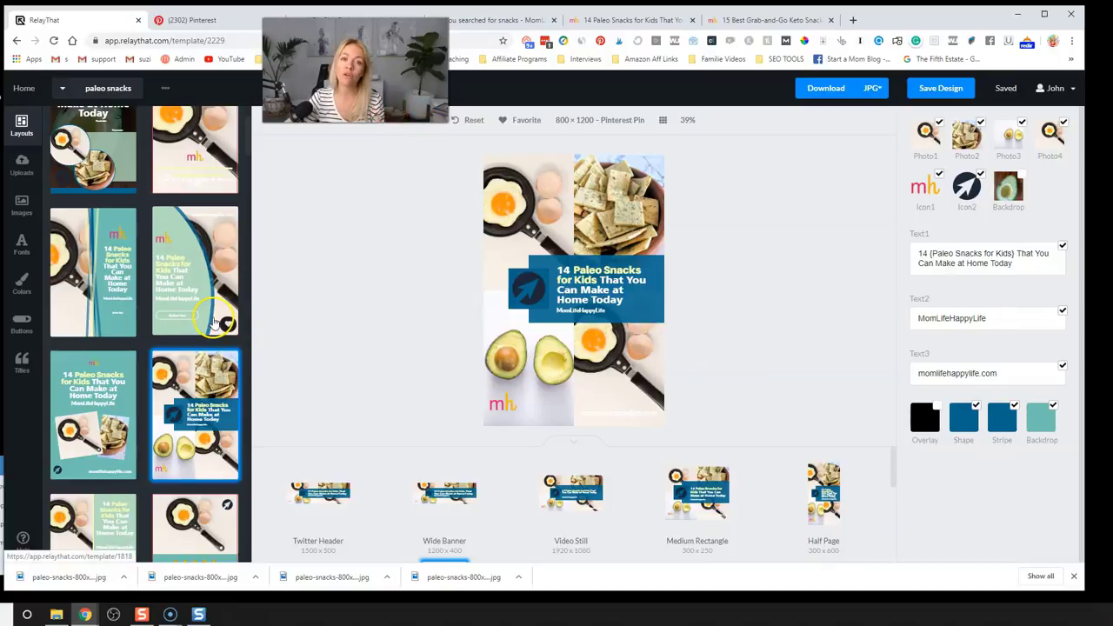
scroll(213, 332, down, 10)
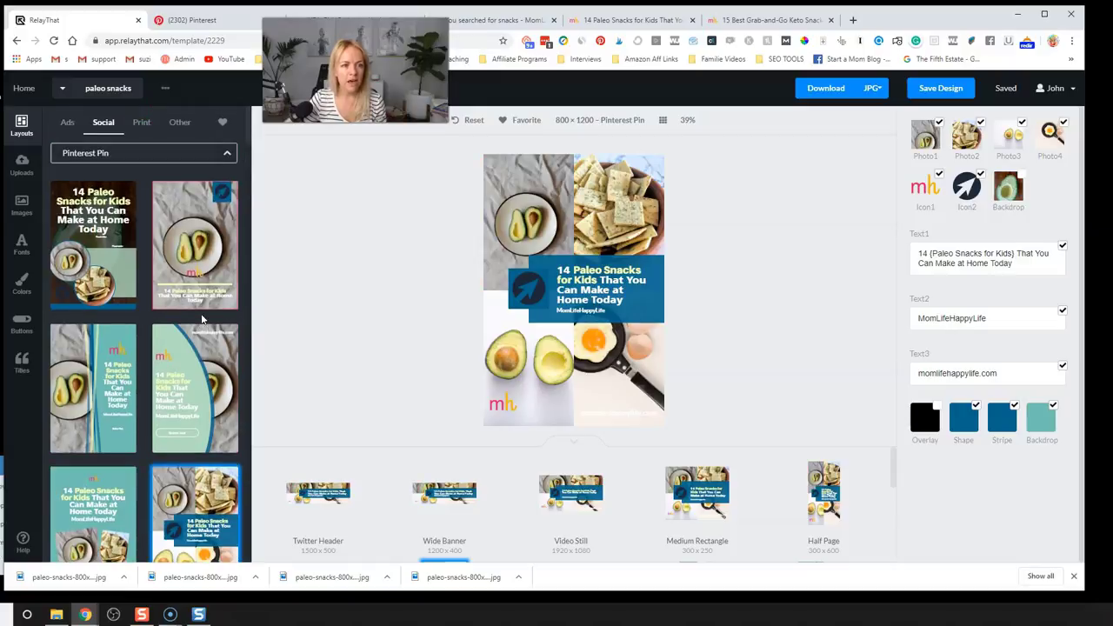
- Add SEO keyword phrases such as 'paleo snacks for kids, paleo children' for the workspace's download filenames
click(165, 89)
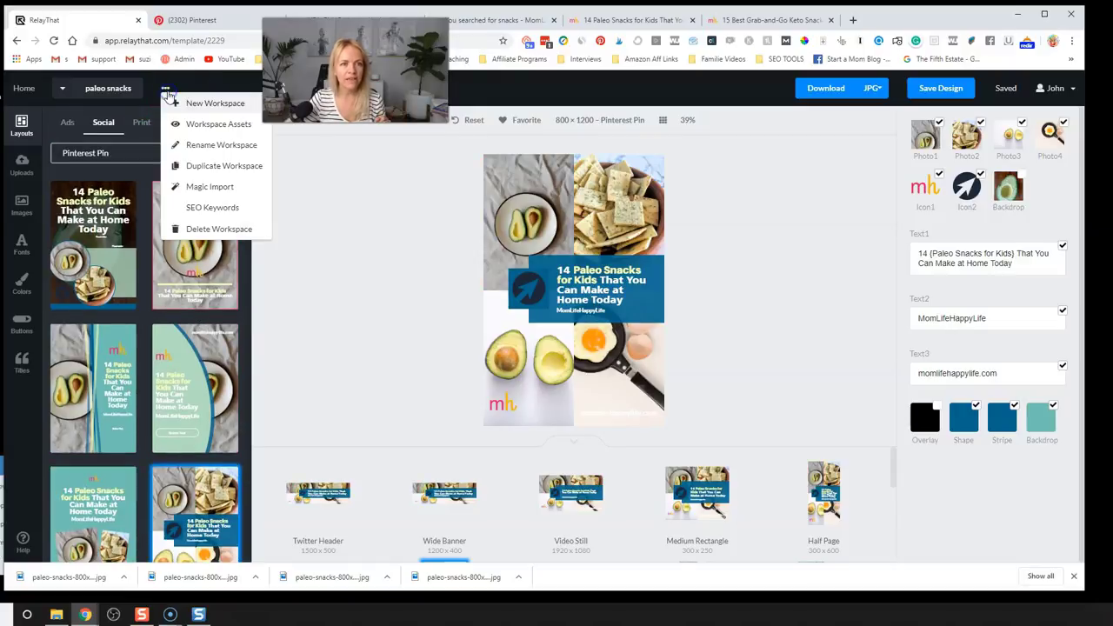
click(217, 208)
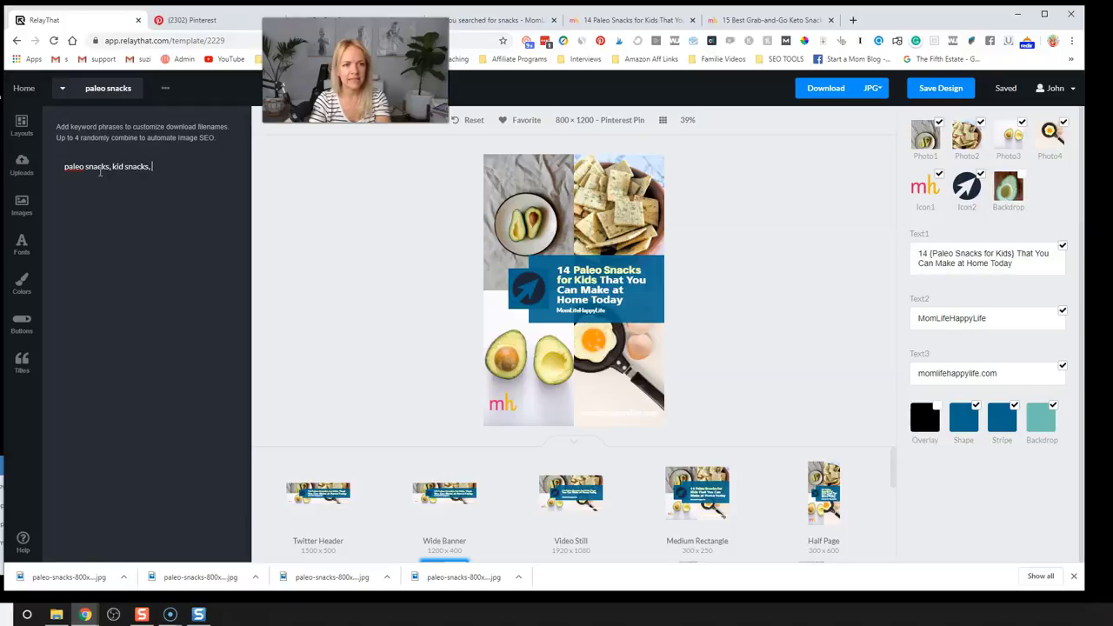
text(r kids)
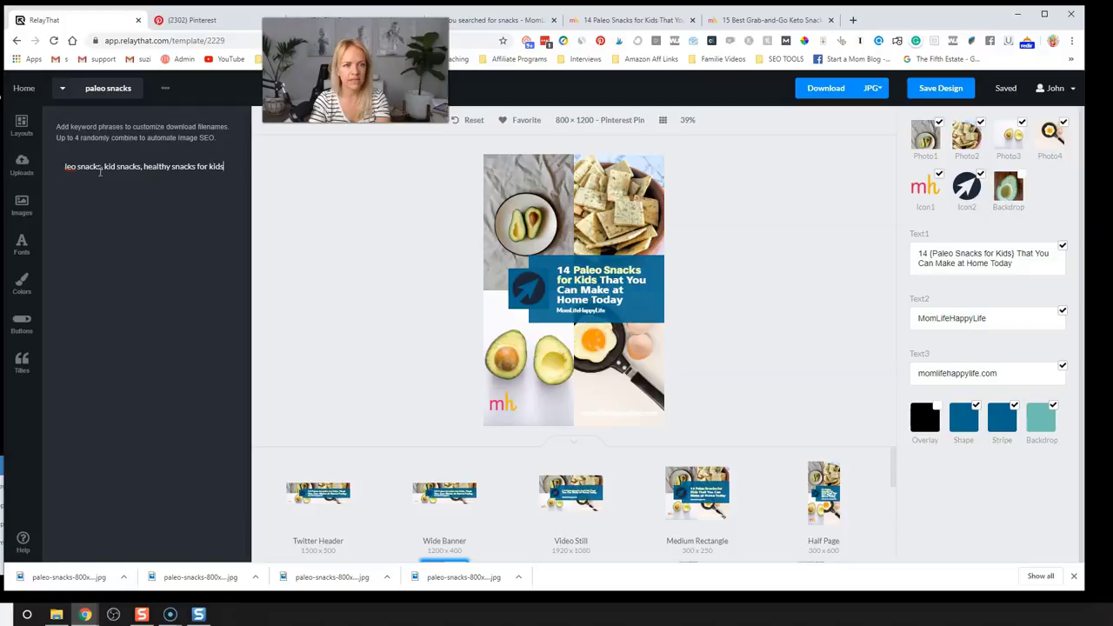
text(, paleo children fo)
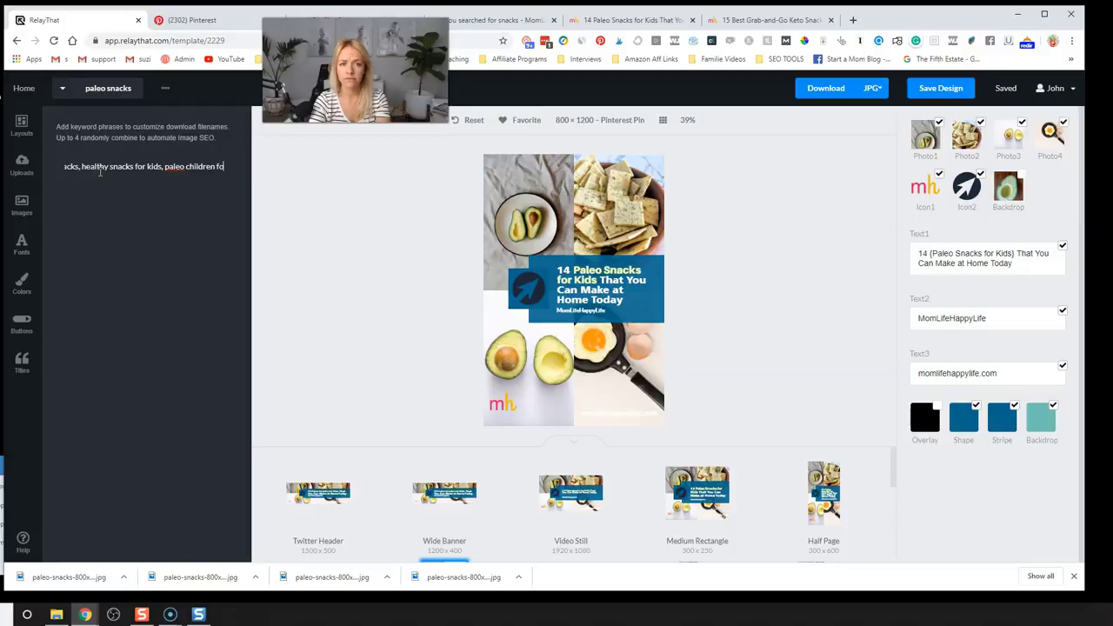
key(Return)
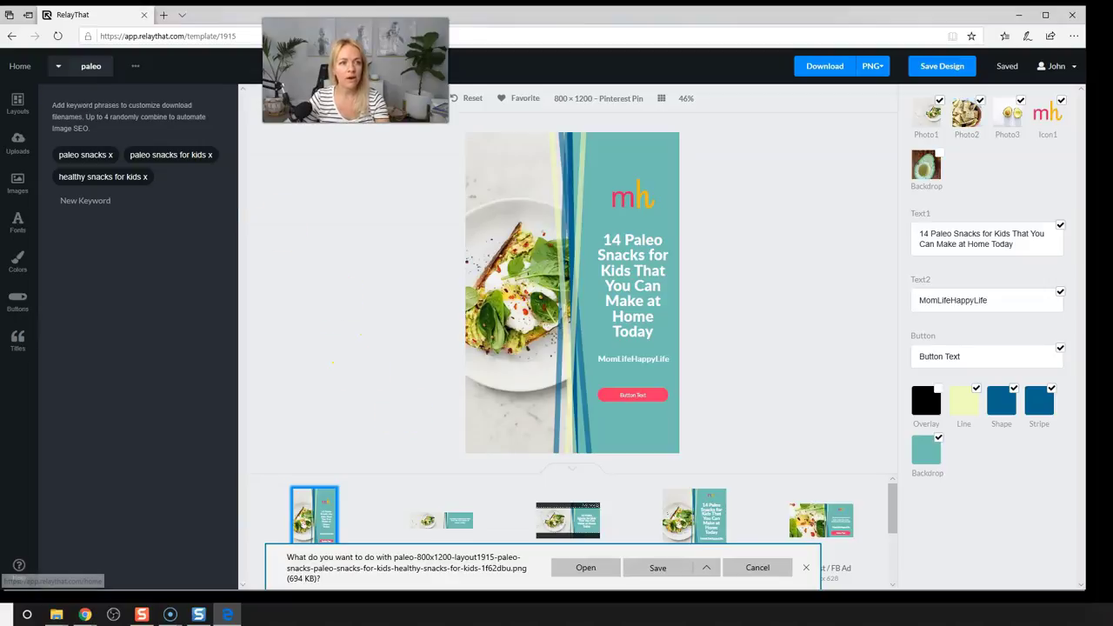
- Browse the Pinterest Pin templates in the Layouts gallery
click(18, 104)
scroll(154, 336, down, 5)
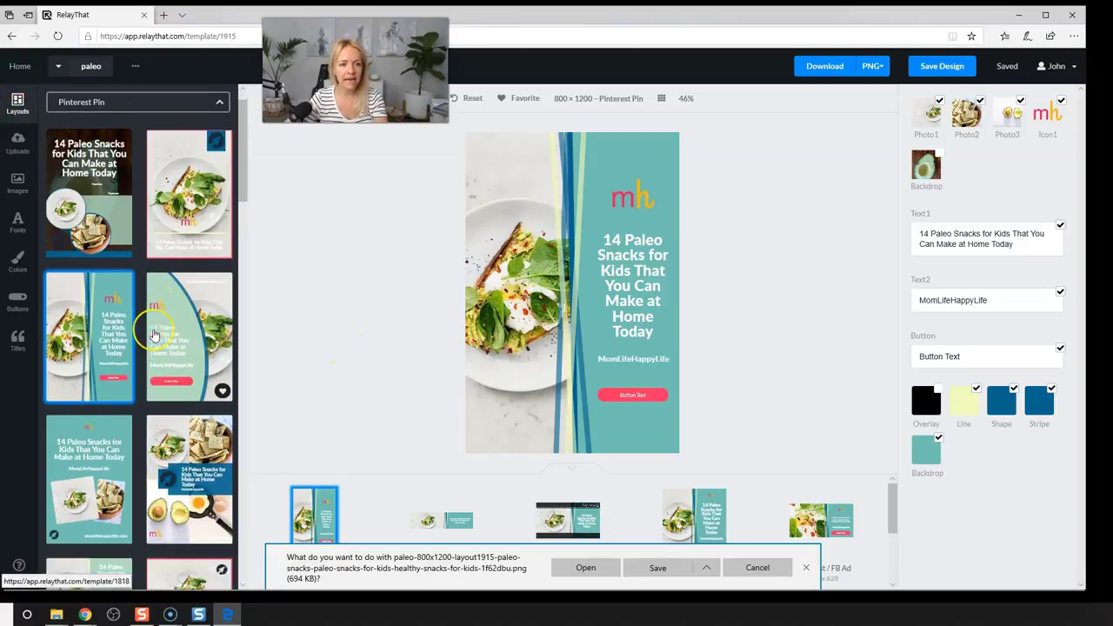
scroll(154, 335, down, 10)
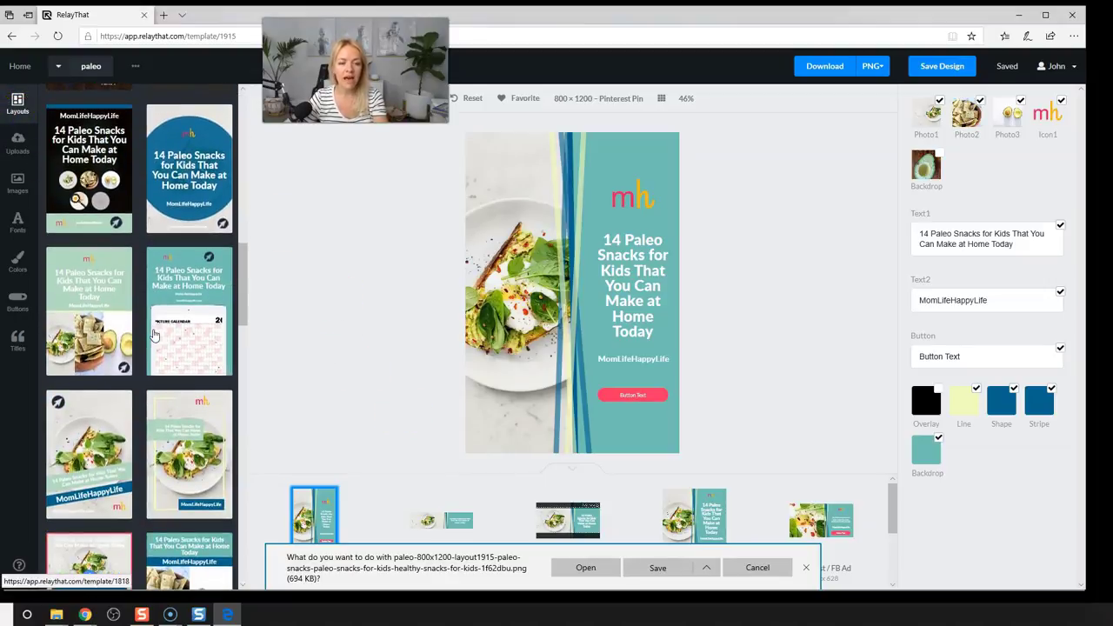
scroll(154, 336, down, 2)
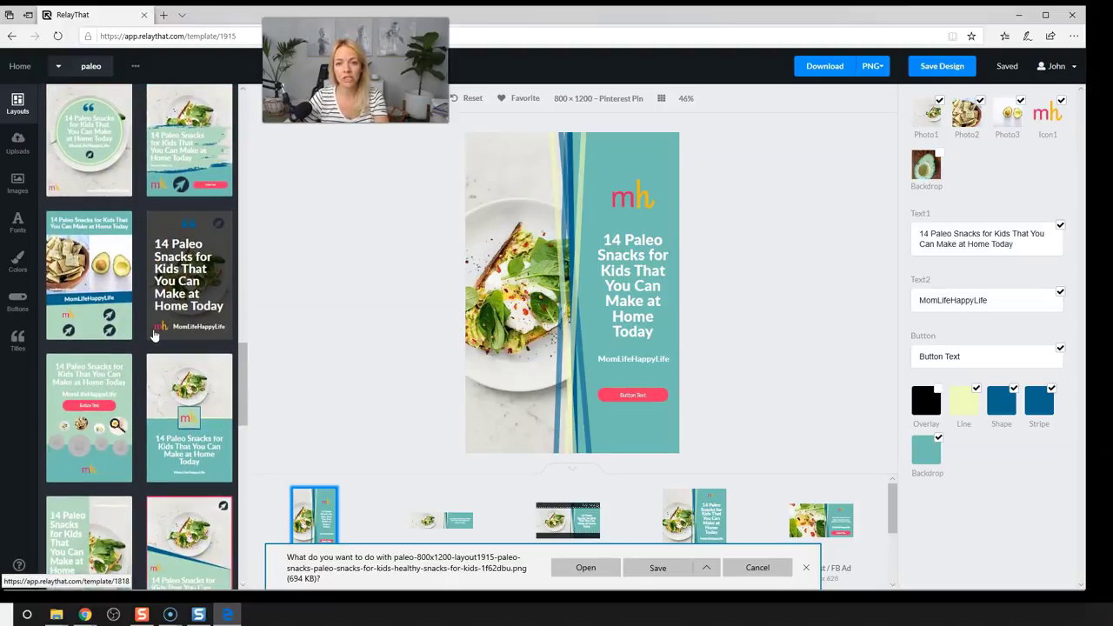
- Go back to the All Saved Designs home page
click(155, 339)
click(20, 66)
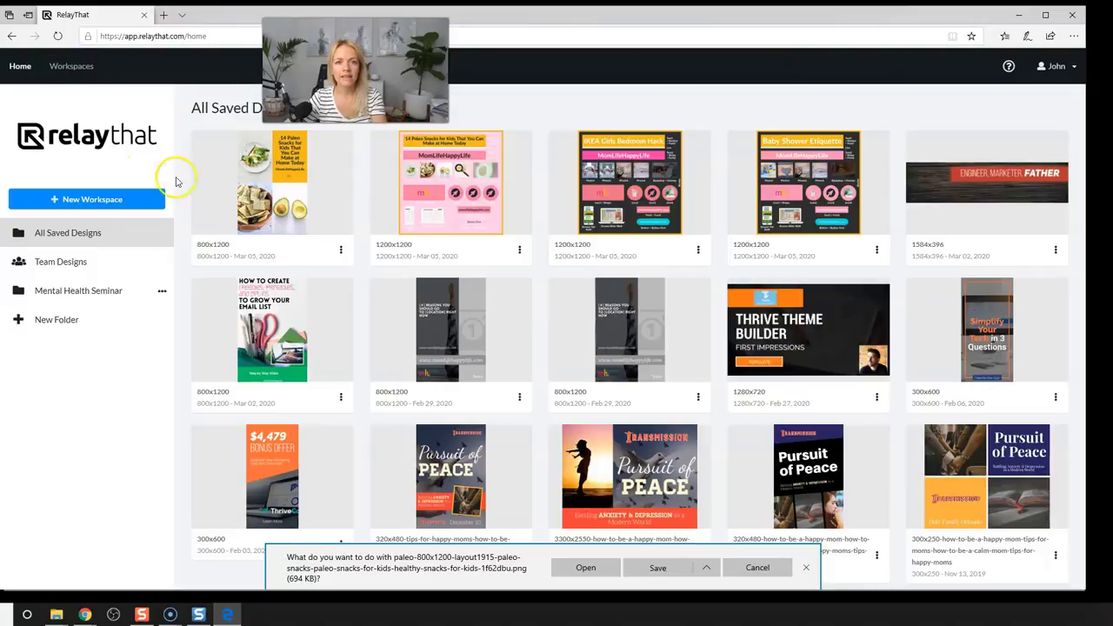